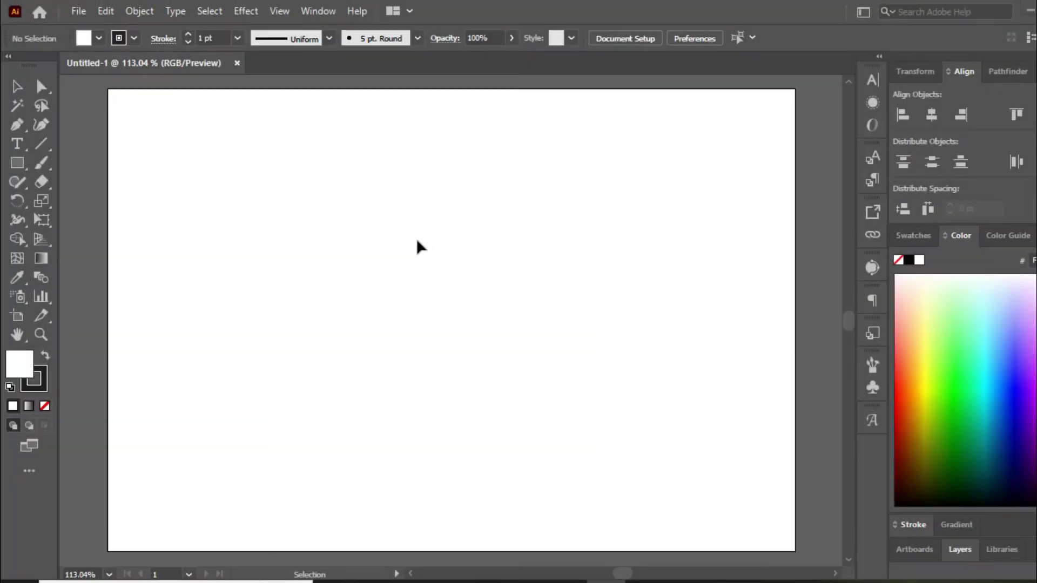
Create a 30 × 250 pt rectangle with the Rectangle tool.
click(17, 162)
click(404, 242)
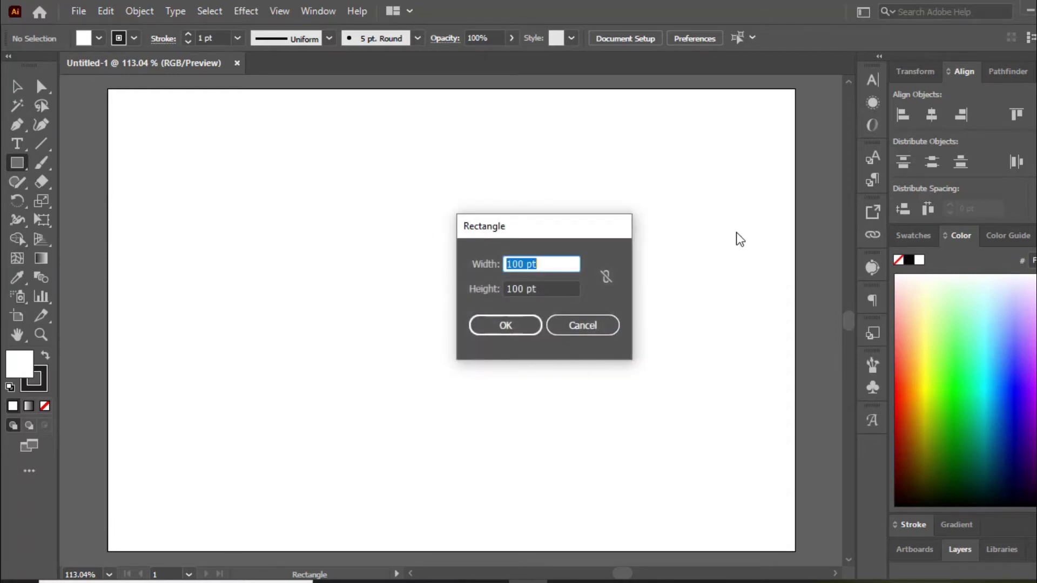
text(30)
key(Tab)
text(25)
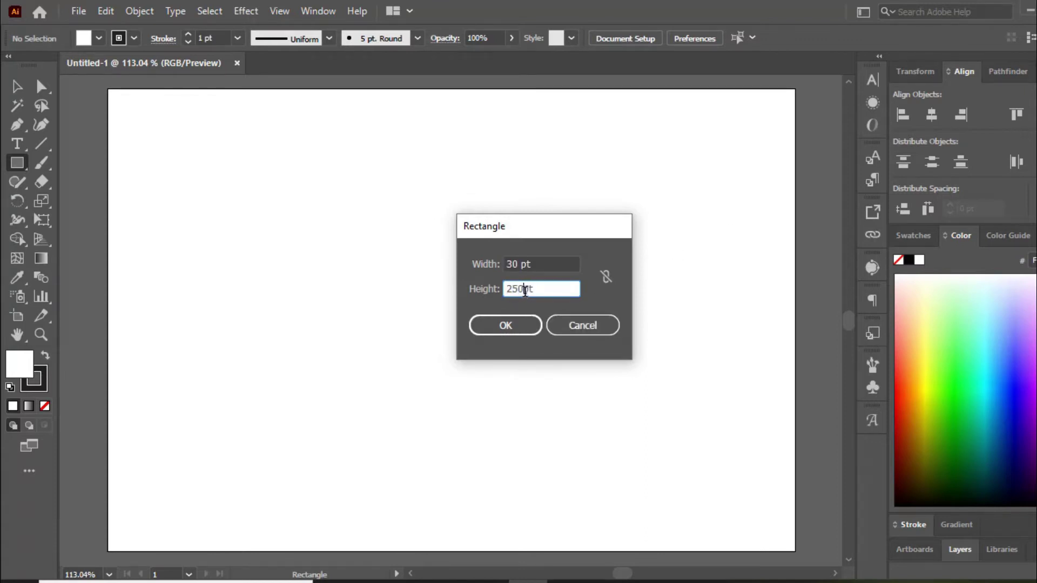
click(501, 327)
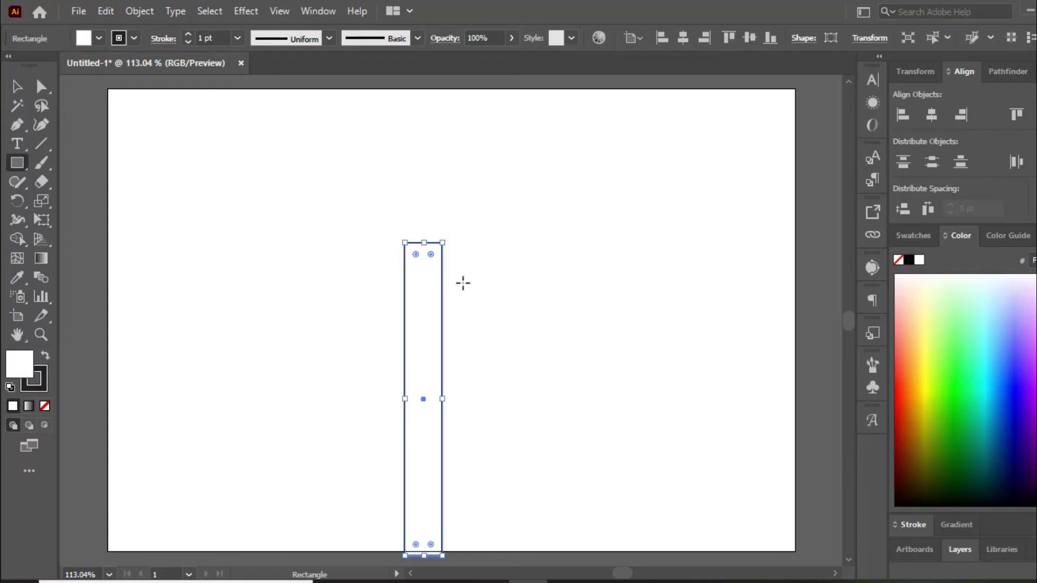
Centre the rectangle on the artboard, set its fill to None, and move it slightly higher.
click(935, 115)
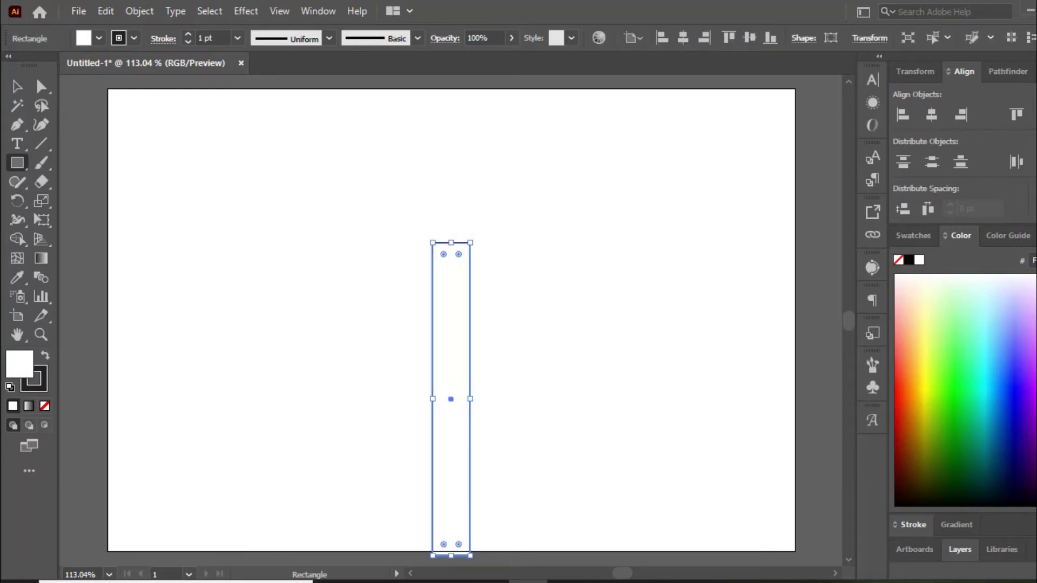
click(1035, 114)
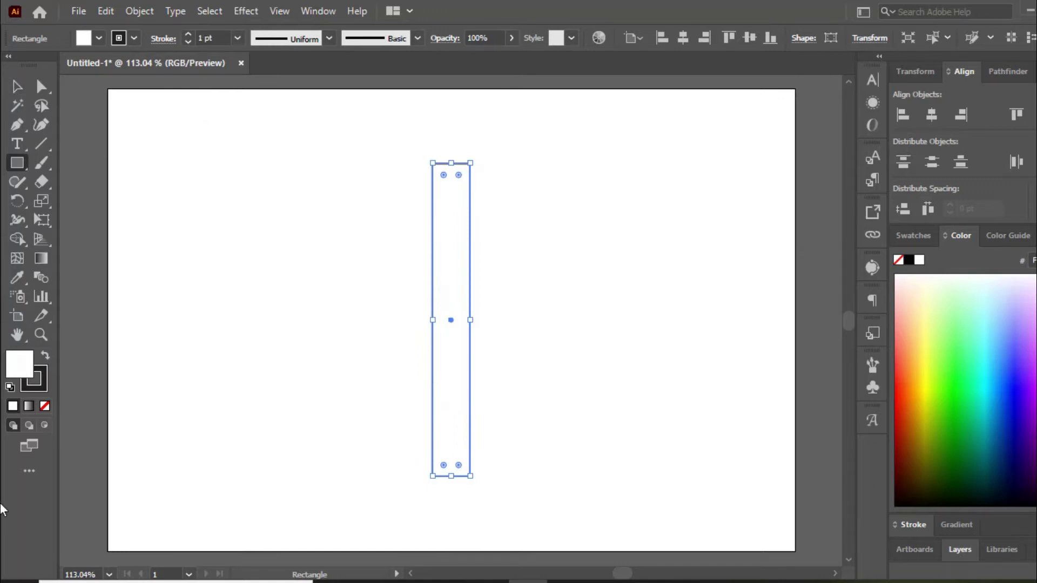
click(45, 406)
click(306, 264)
click(574, 325)
click(17, 86)
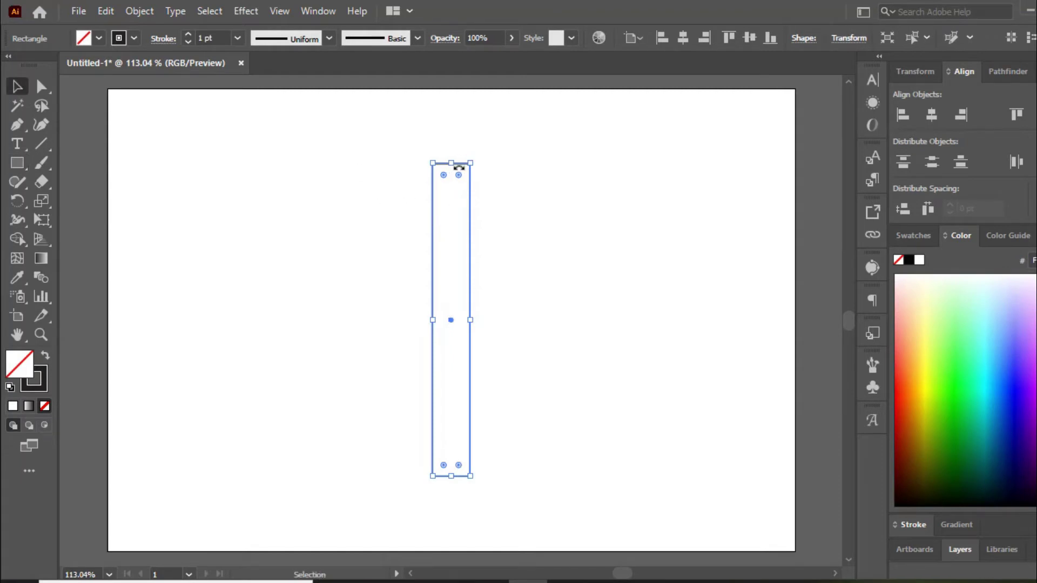
scroll(460, 171, up, 1)
drag(456, 163, 409, 138)
scroll(517, 235, down, 1)
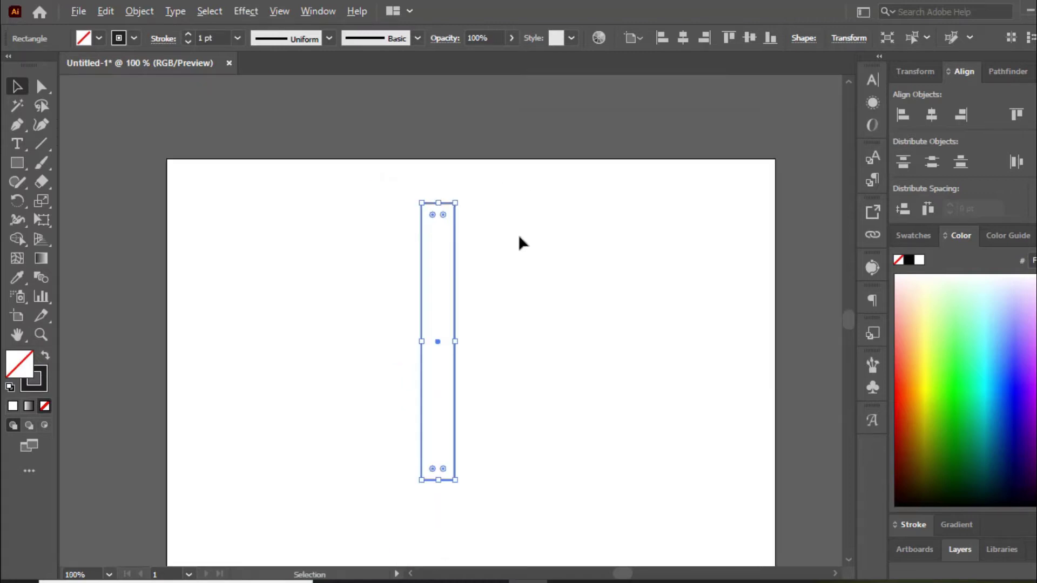
Create a 76 pt wide by 106 pt high ellipse with the Ellipse tool.
click(313, 239)
key(ctrl+0)
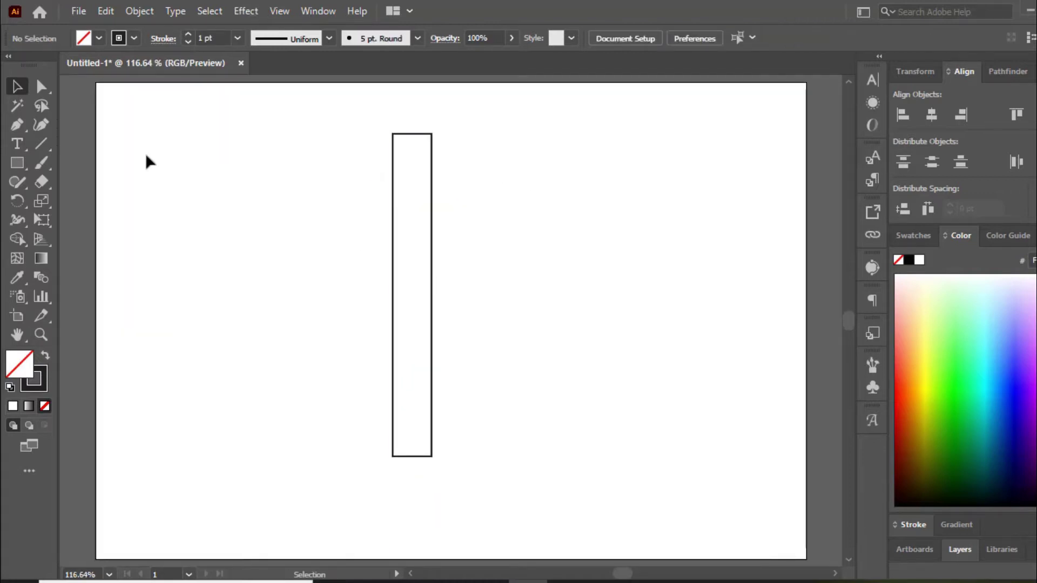
click(25, 164)
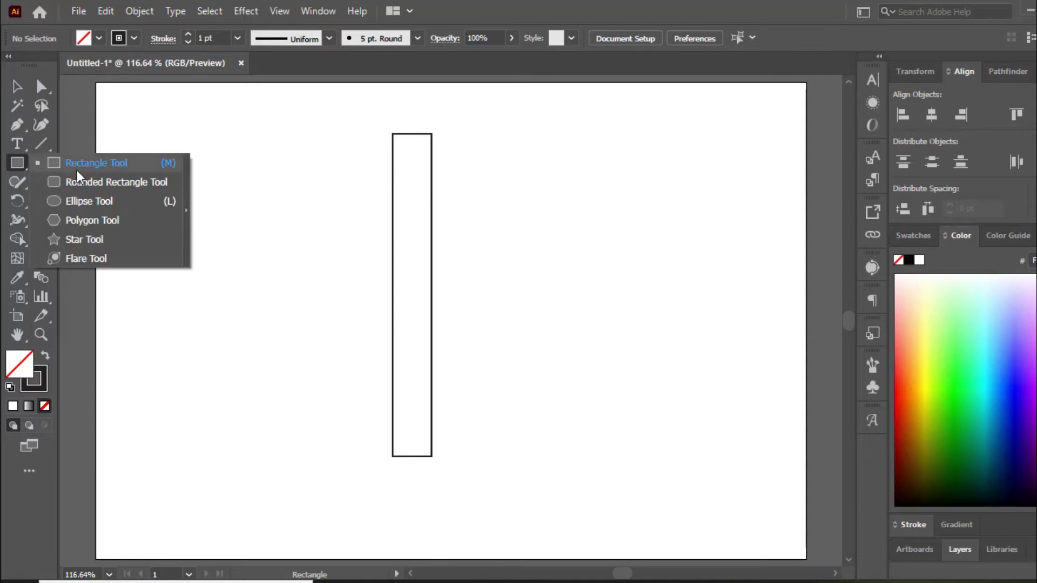
click(108, 202)
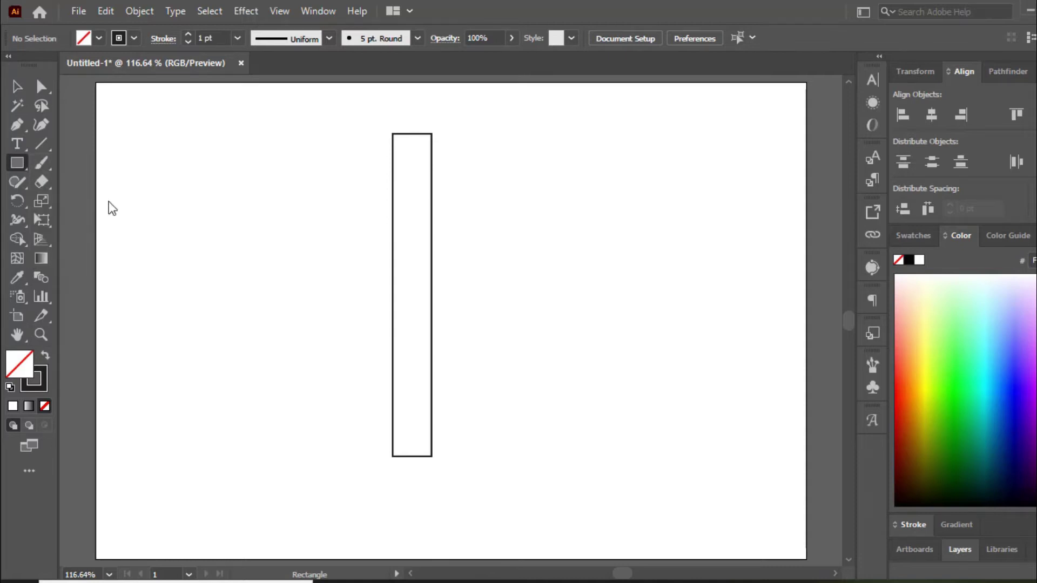
click(533, 252)
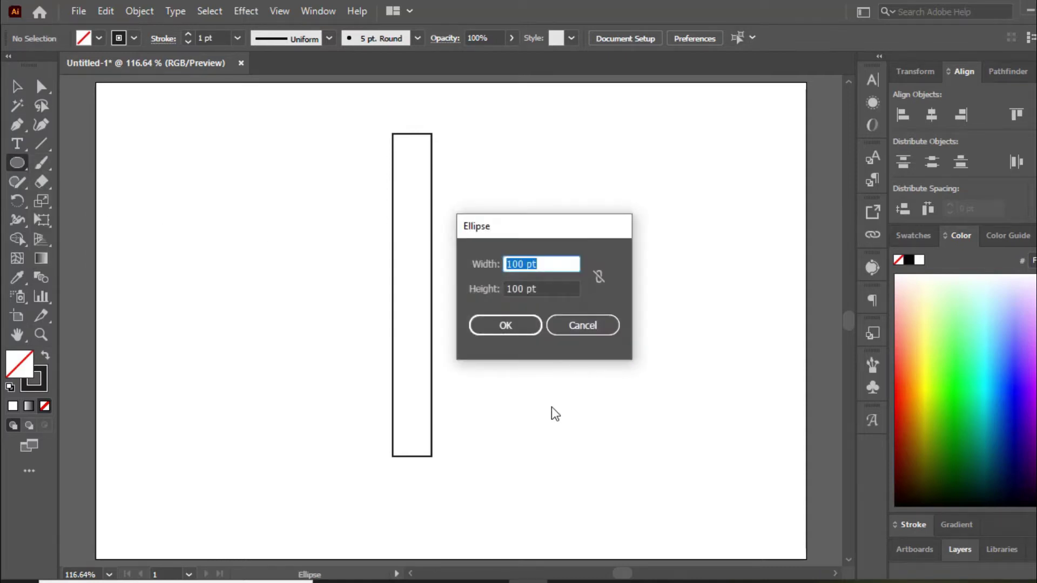
text(76)
click(523, 289)
key(BackSpace)
text(6)
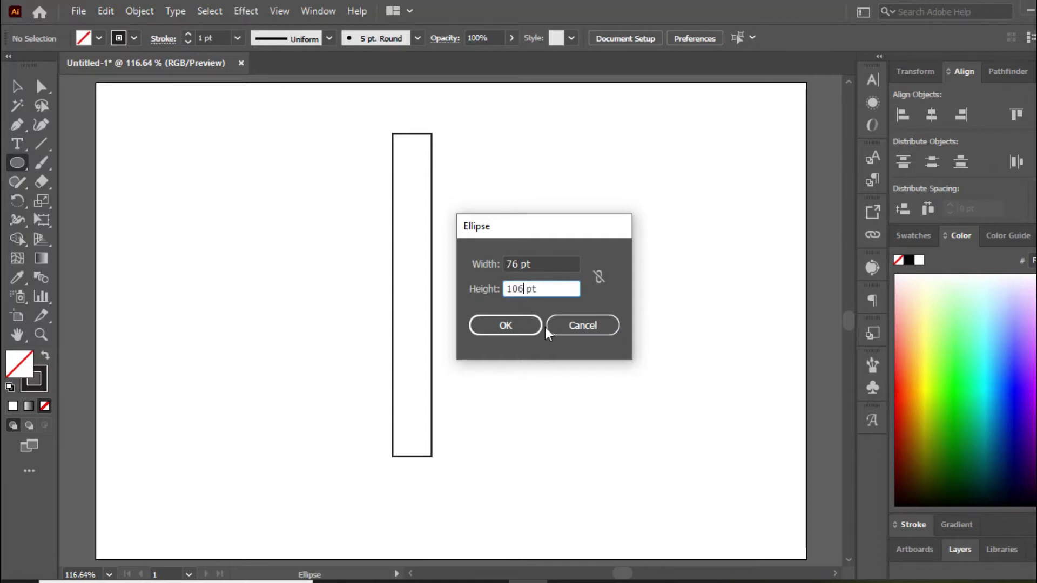
click(505, 325)
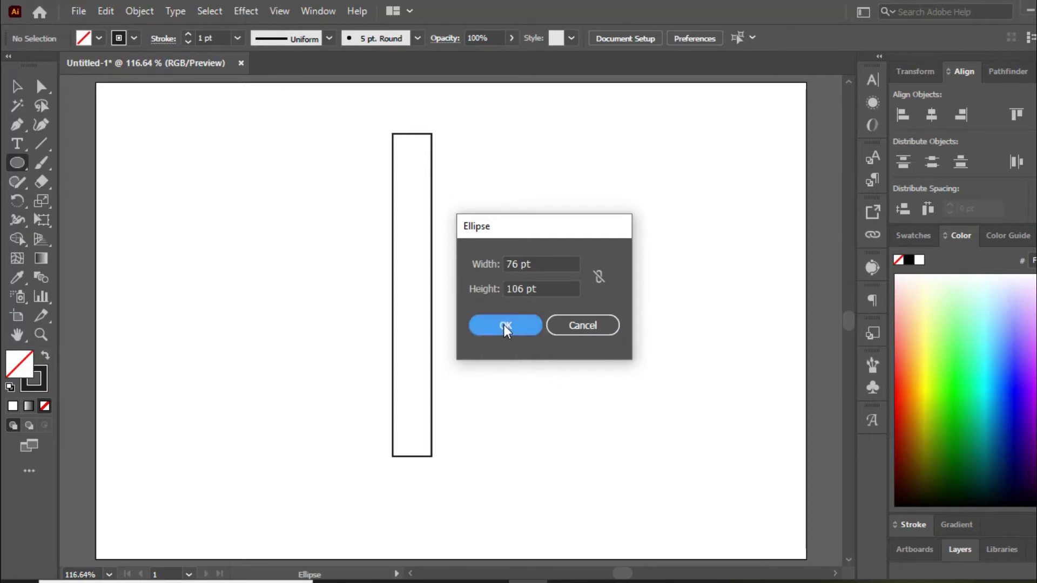
Move the ellipse onto the rectangle and centre it both ways, with the rectangle as key object.
click(16, 90)
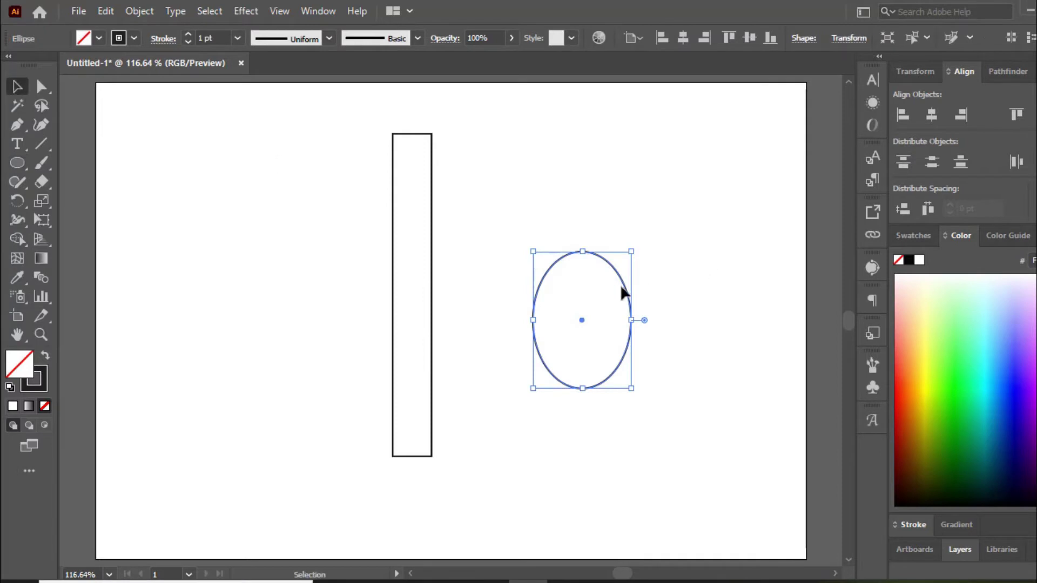
drag(614, 273, 436, 125)
drag(546, 122, 316, 356)
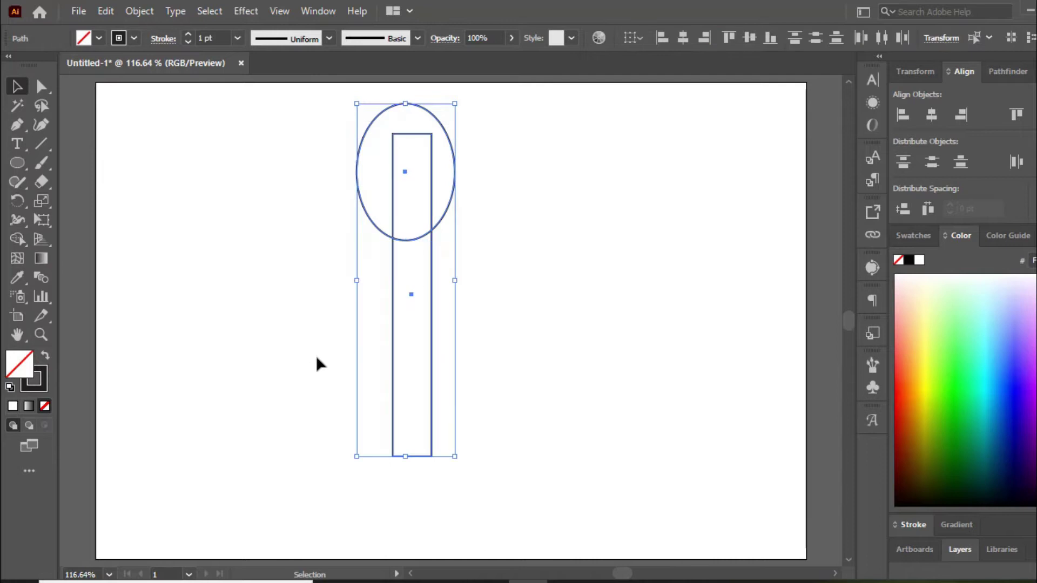
click(430, 260)
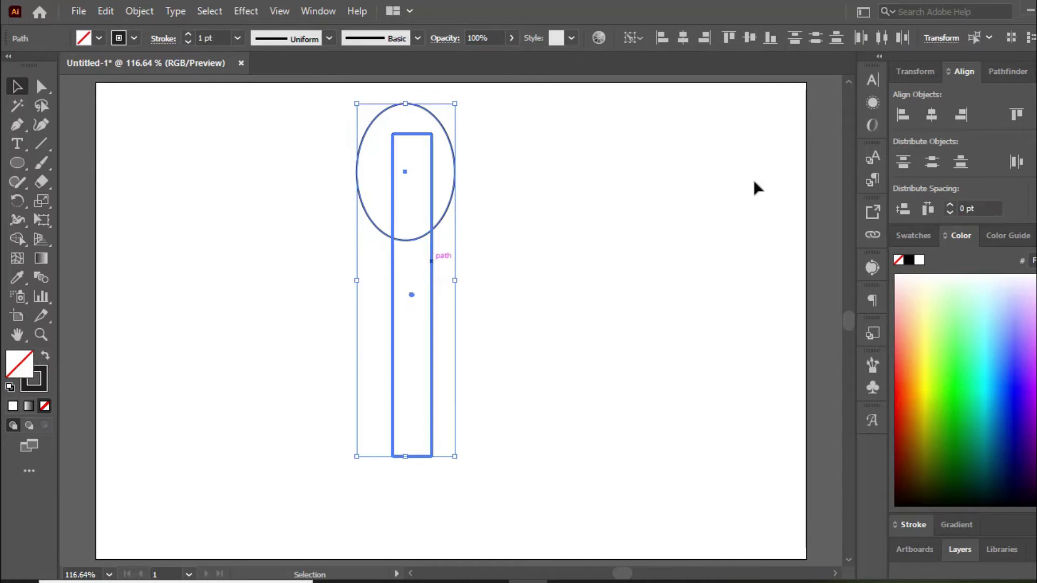
click(931, 114)
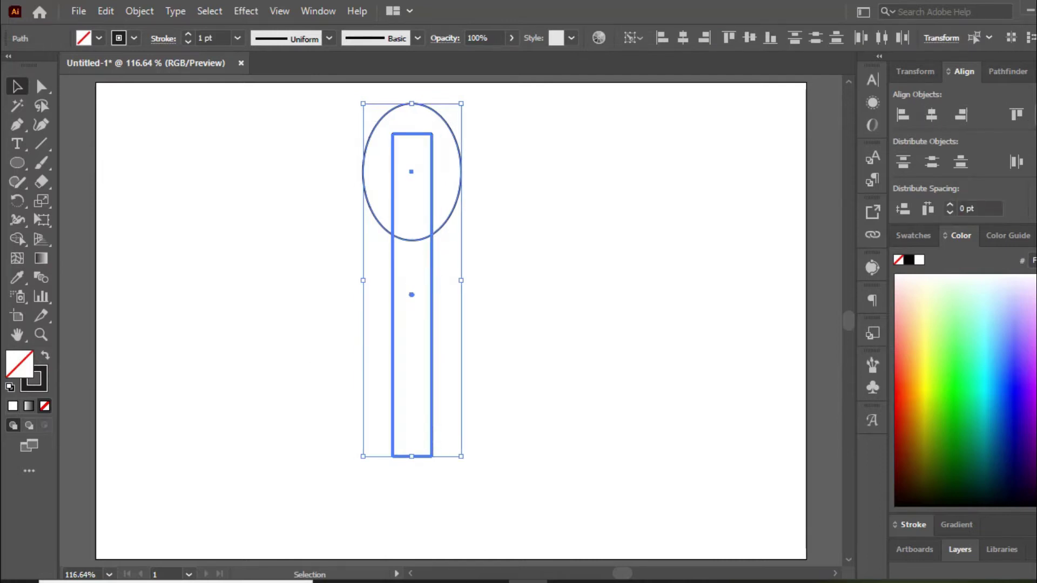
click(1034, 111)
click(558, 247)
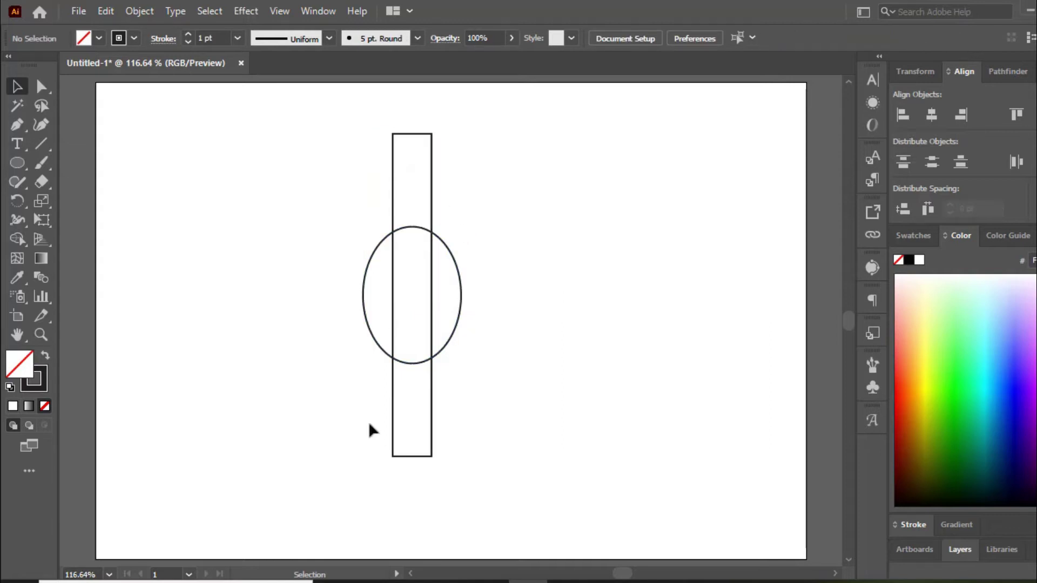
Lower the rectangle, place the ellipse over its top end, and round its bottom corners to 15 pt.
drag(399, 457, 401, 512)
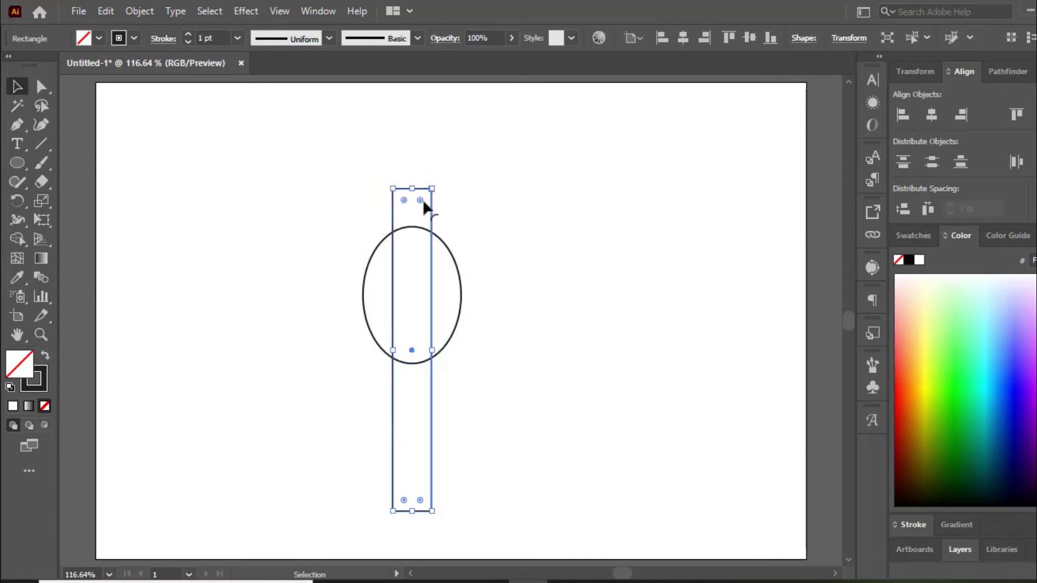
drag(416, 231, 419, 123)
mouse_move(514, 143)
mouse_down()
mouse_move(320, 309)
mouse_move(574, 275)
mouse_up()
click(42, 86)
mouse_move(484, 475)
mouse_down()
mouse_move(381, 506)
mouse_move(425, 428)
mouse_up()
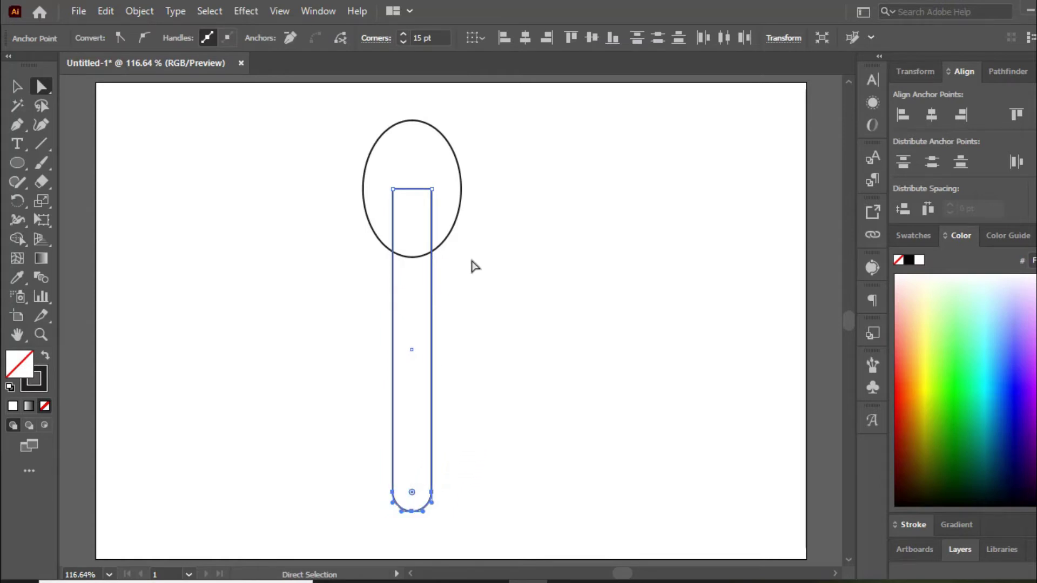
click(535, 299)
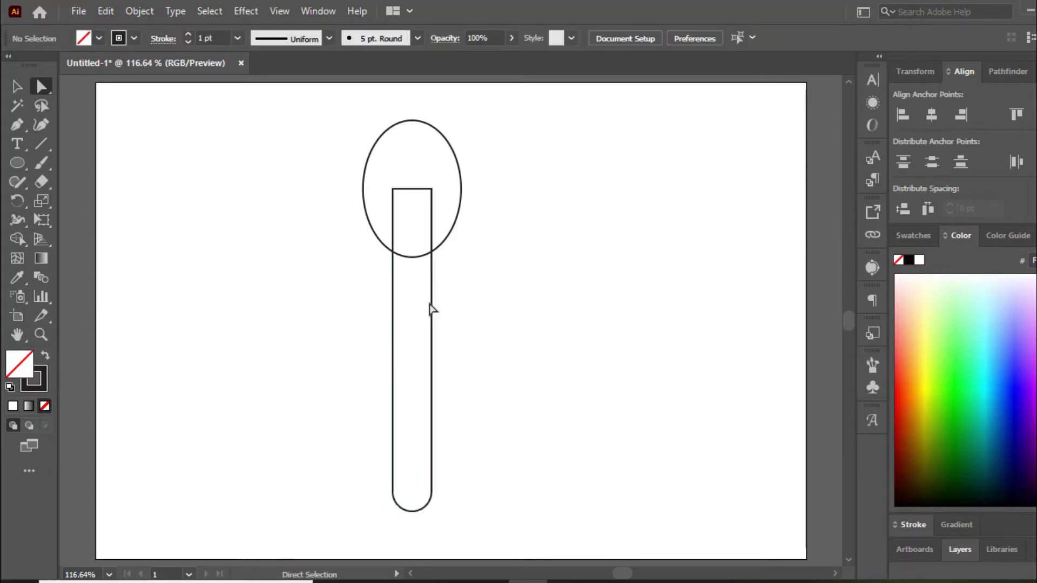
Add anchor points along the rectangle's top edge.
click(412, 189)
scroll(412, 189, up, 2)
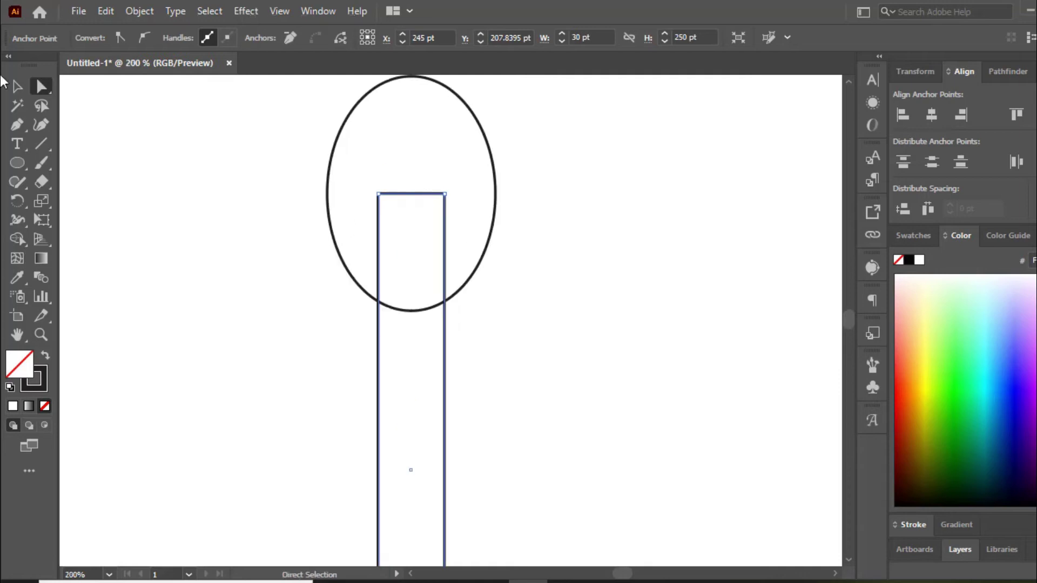
drag(9, 125, 77, 141)
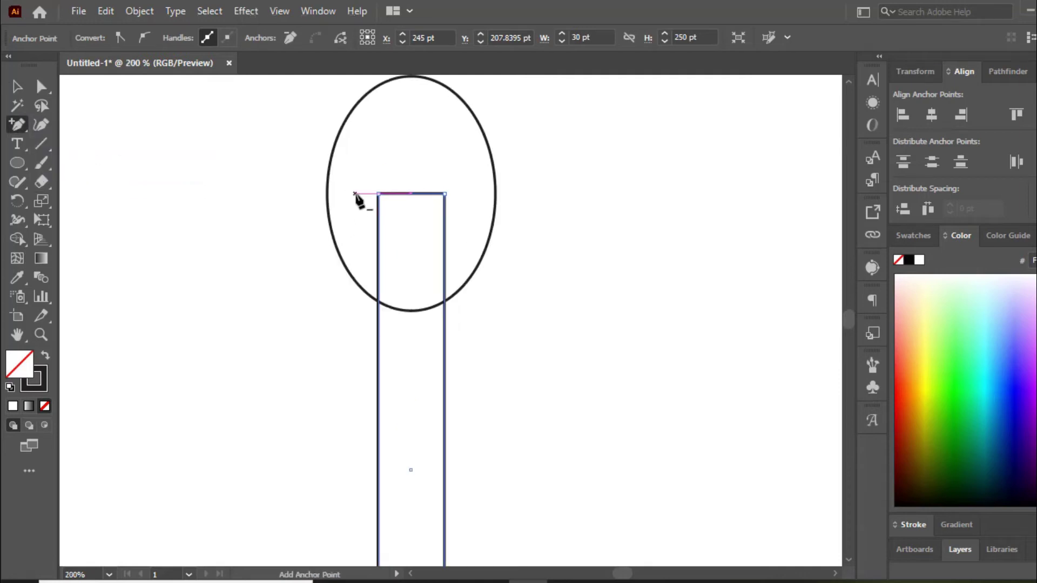
scroll(376, 198, up, 2)
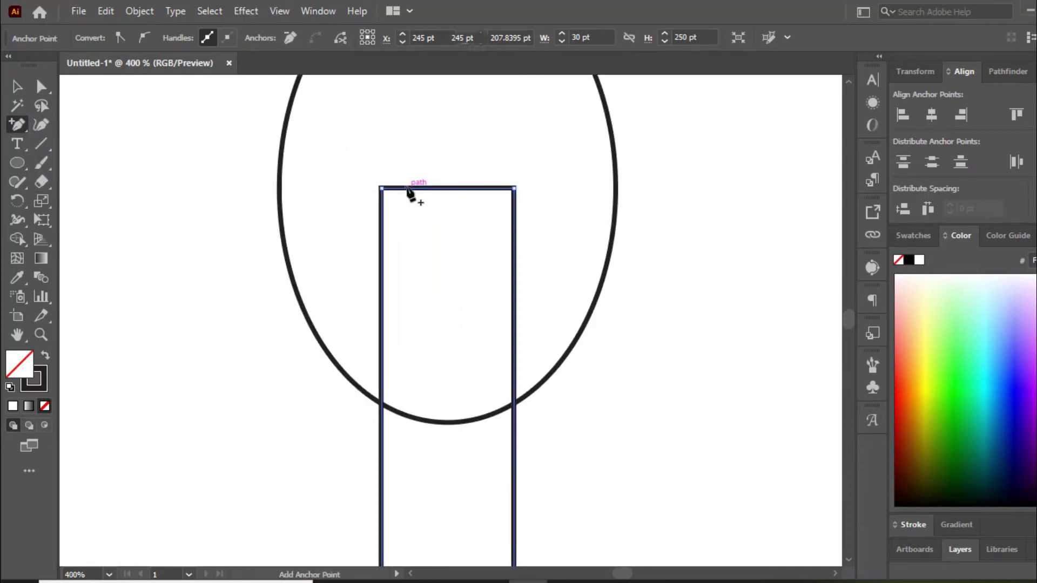
click(406, 188)
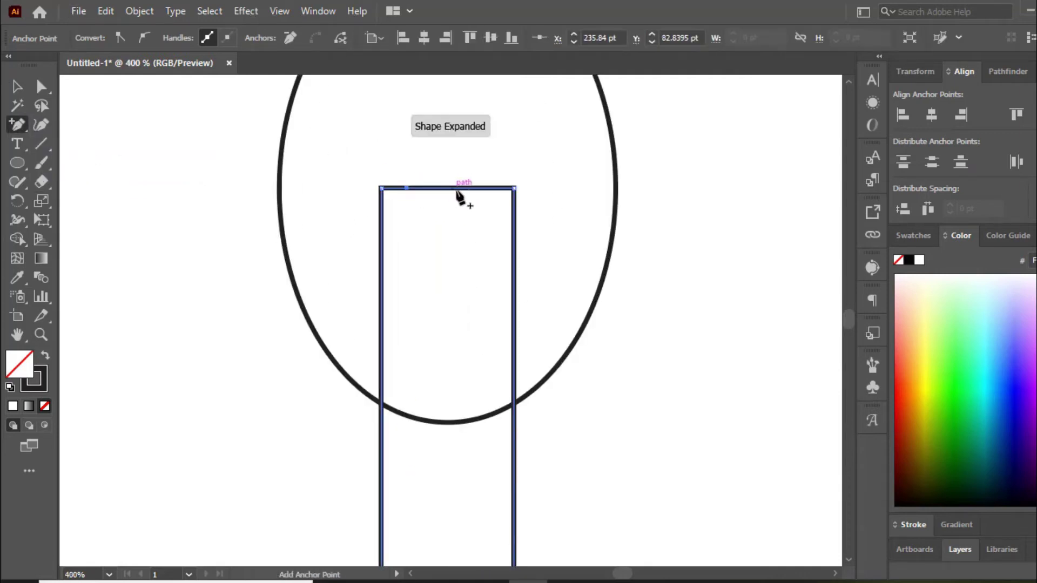
click(489, 189)
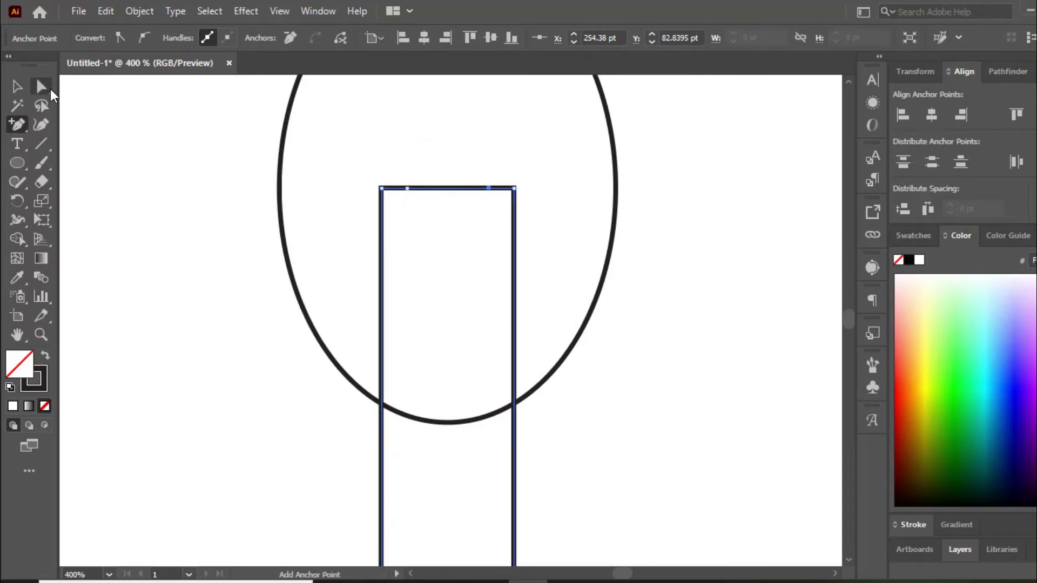
Drag the handle's top-left and top-right corner anchors inward to taper it.
click(46, 90)
drag(370, 179, 390, 203)
key(Delete)
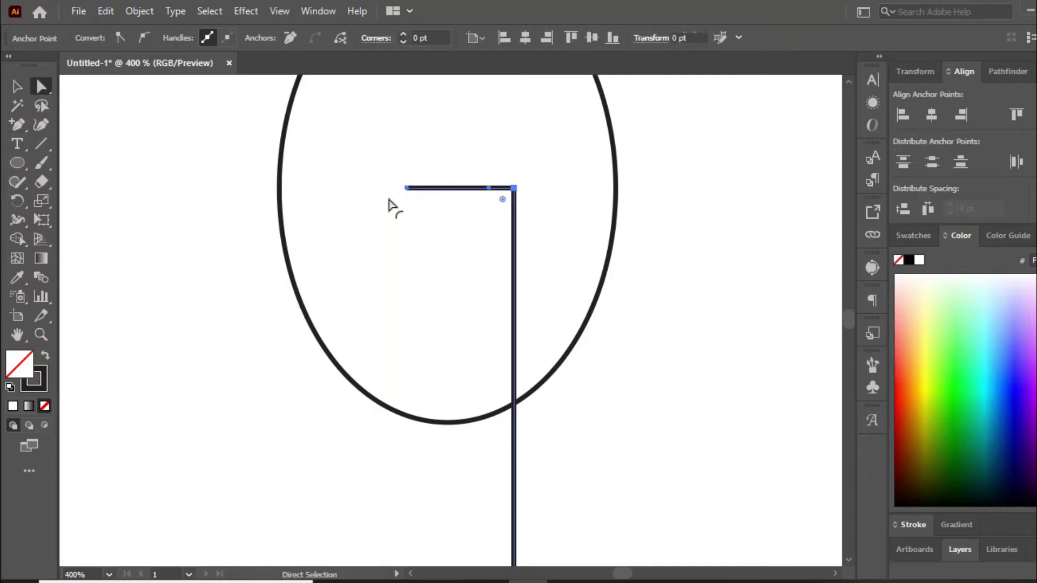
key(ctrl+z)
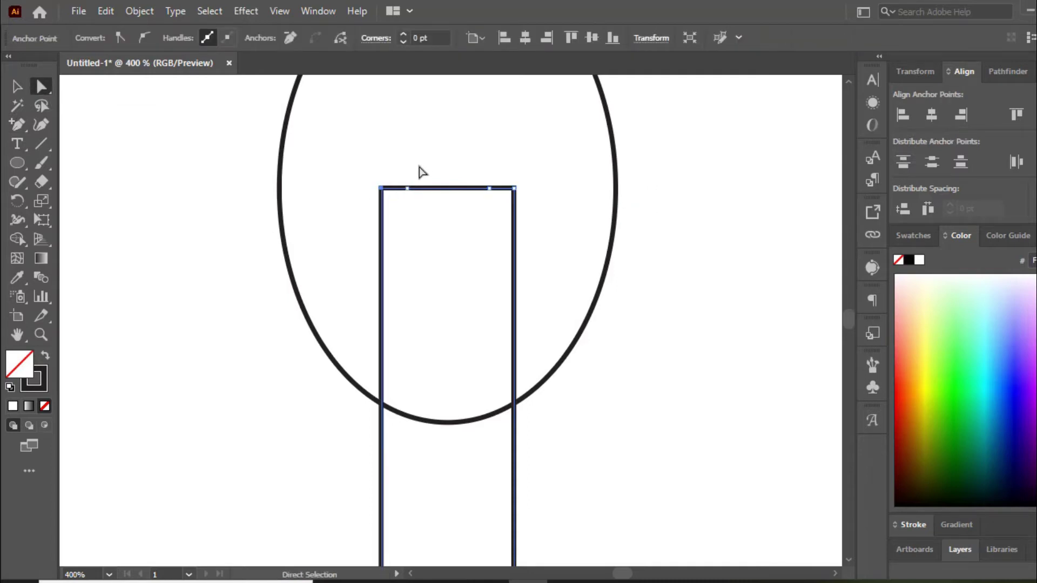
scroll(416, 193, up, 1)
scroll(416, 194, up, 1)
click(355, 189)
click(354, 189)
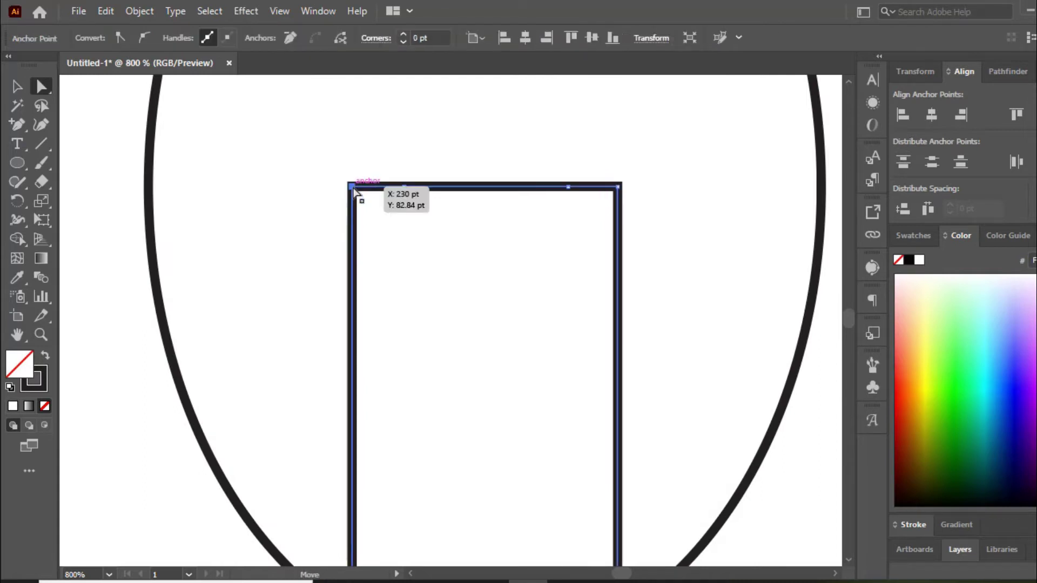
drag(358, 192, 416, 195)
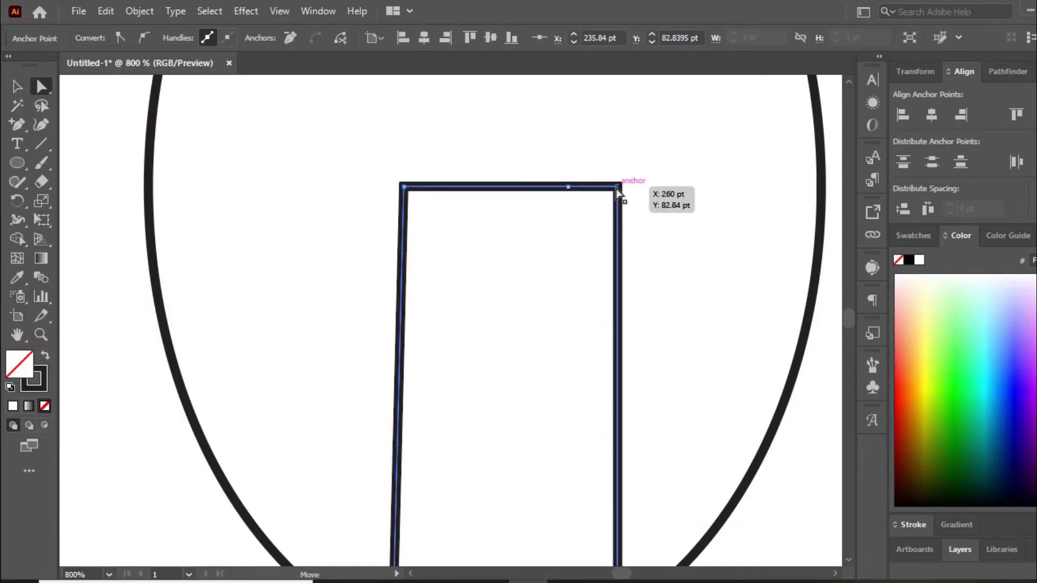
drag(617, 189, 571, 187)
Select both the oval bowl and the tapered handle.
scroll(463, 215, down, 4)
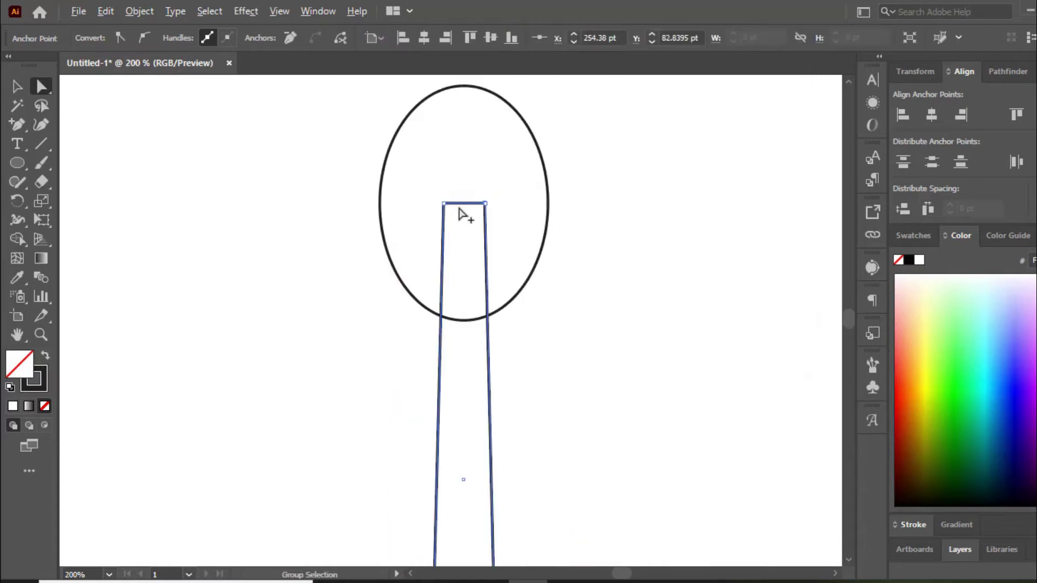
click(608, 292)
scroll(370, 259, down, 2)
drag(500, 224, 363, 331)
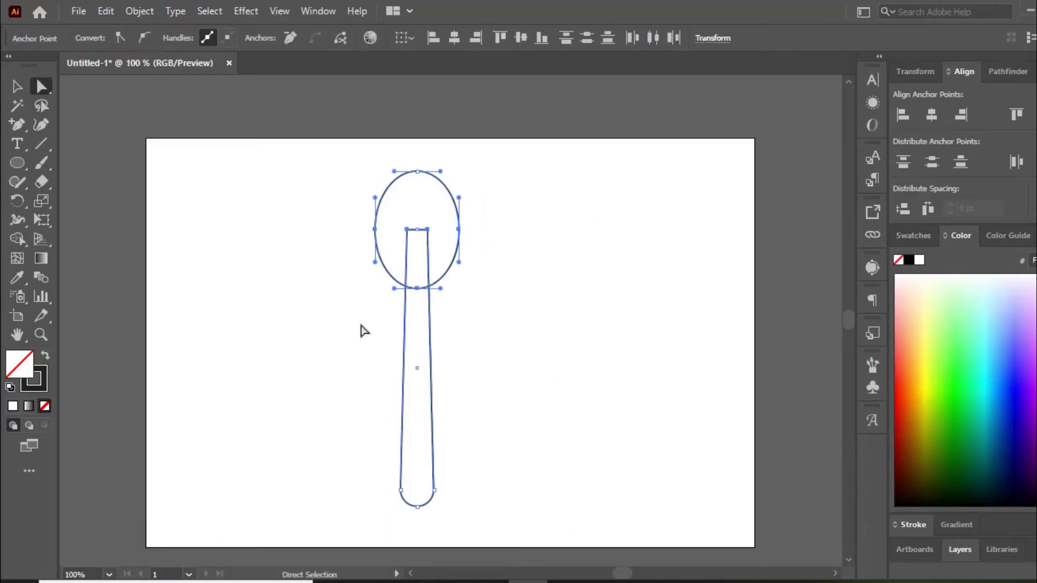
click(17, 87)
click(308, 246)
drag(530, 201, 335, 354)
Centre the bowl on the handle, then move it up to overlap the handle's top.
click(402, 300)
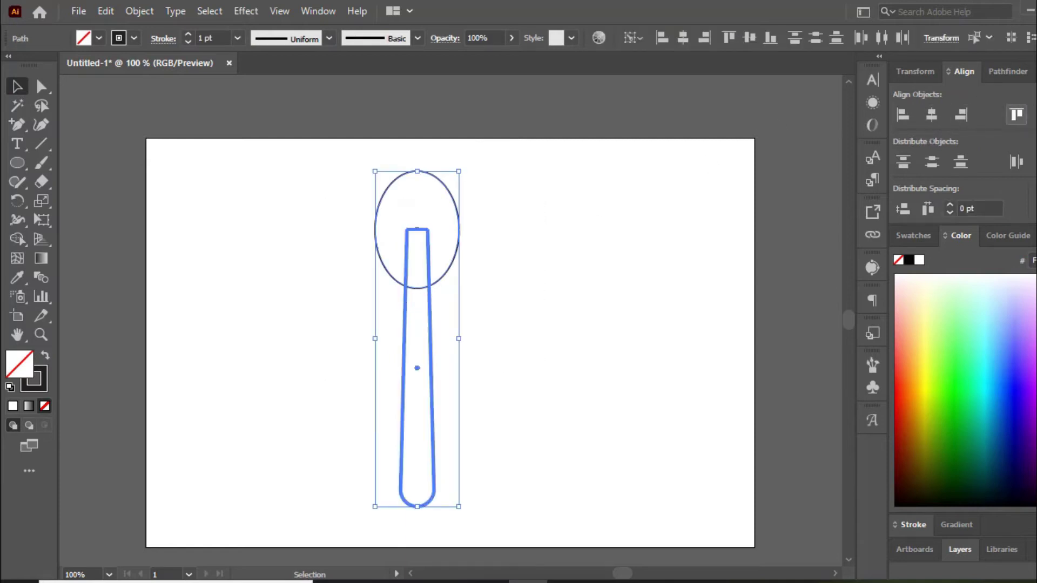
click(1036, 114)
click(451, 294)
drag(424, 311, 424, 170)
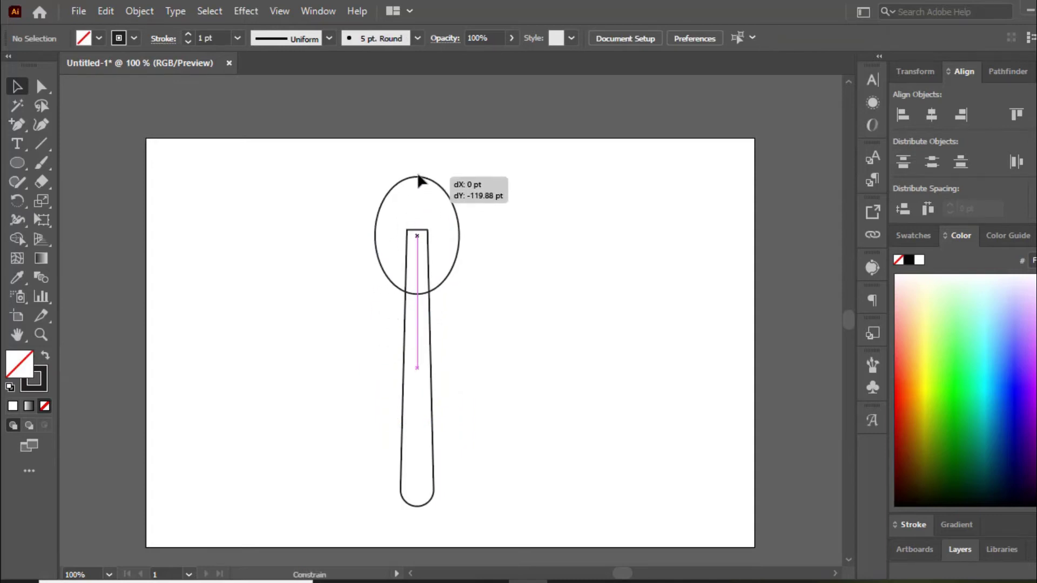
drag(423, 170, 423, 179)
Duplicate the handle to the right and merge the bowl and left handle with Shape Builder.
drag(432, 366, 677, 365)
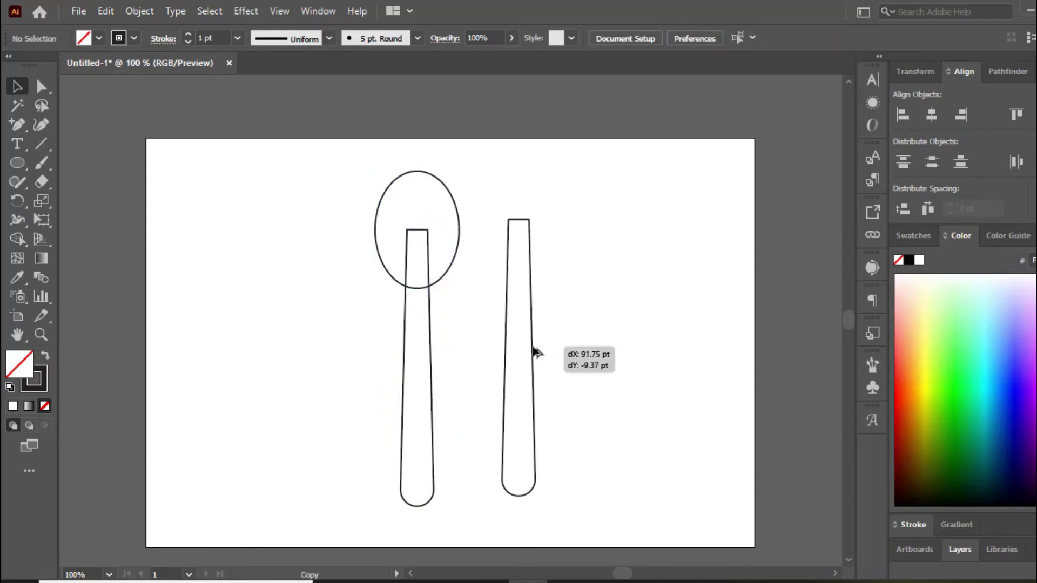
drag(514, 184, 306, 339)
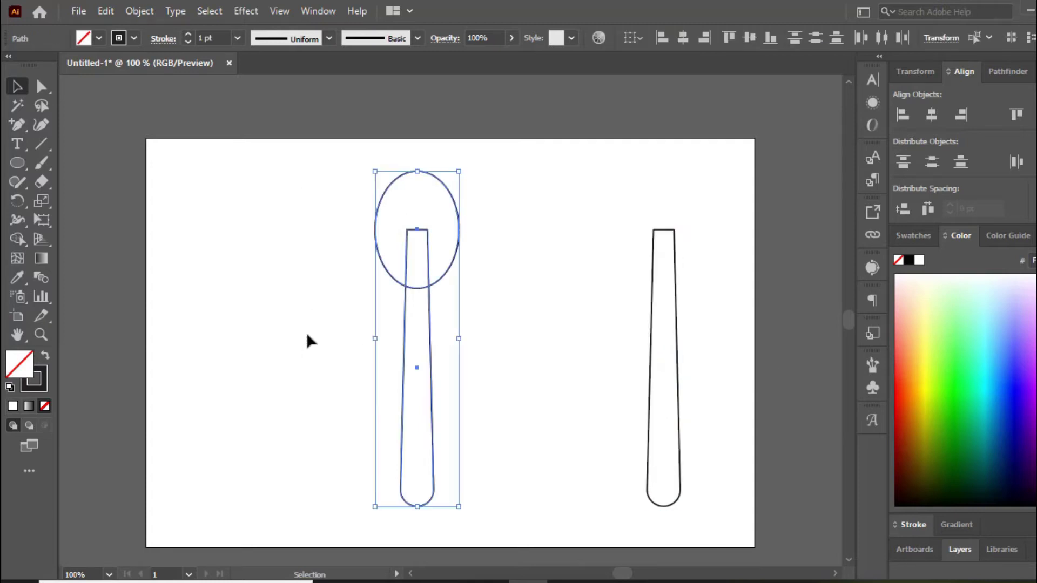
click(17, 235)
drag(431, 238, 413, 309)
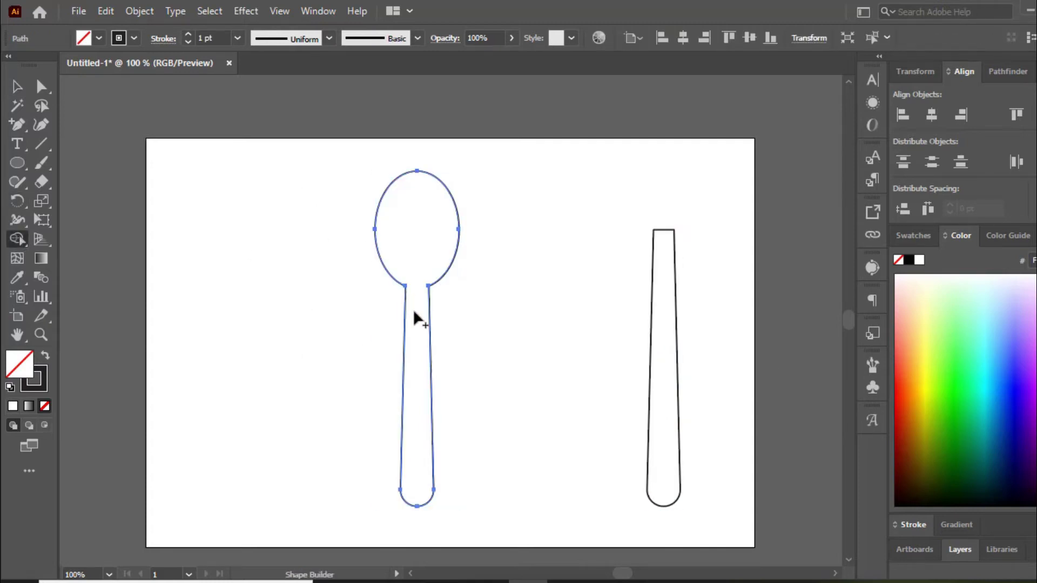
Give the merged spoon a solid black fill and move it to the left.
click(46, 356)
click(18, 86)
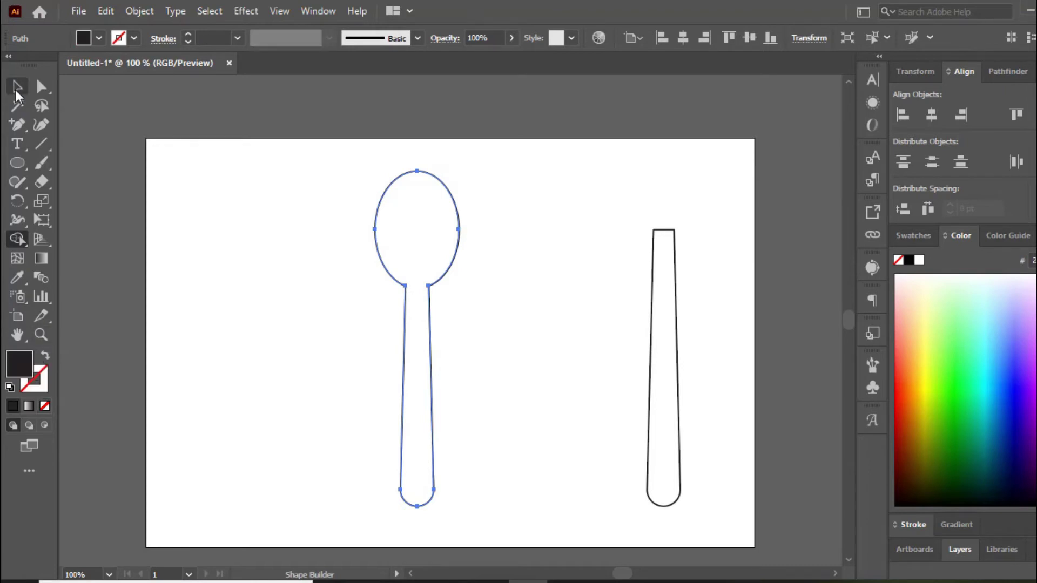
click(277, 239)
click(403, 314)
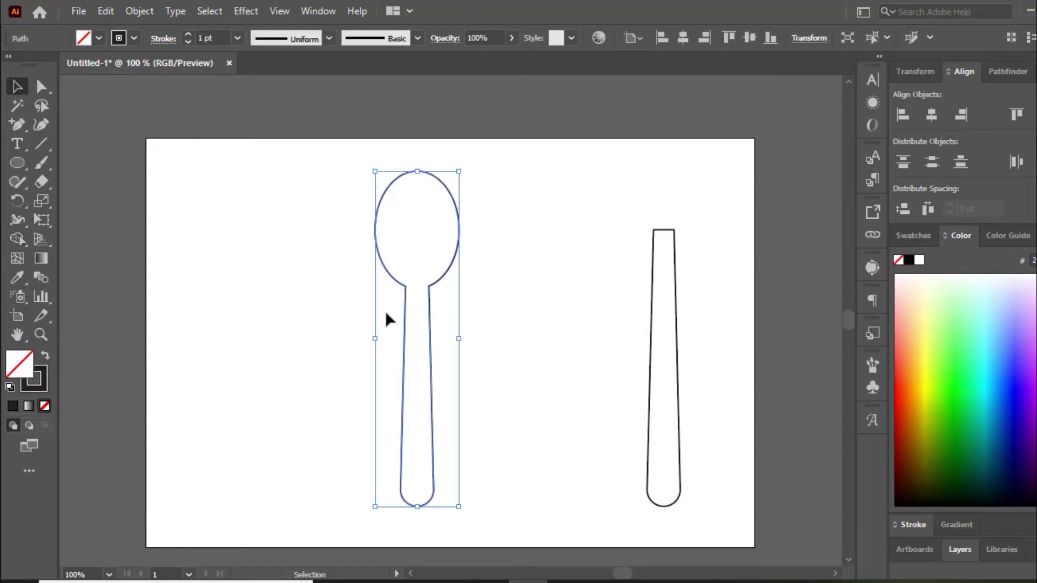
click(909, 260)
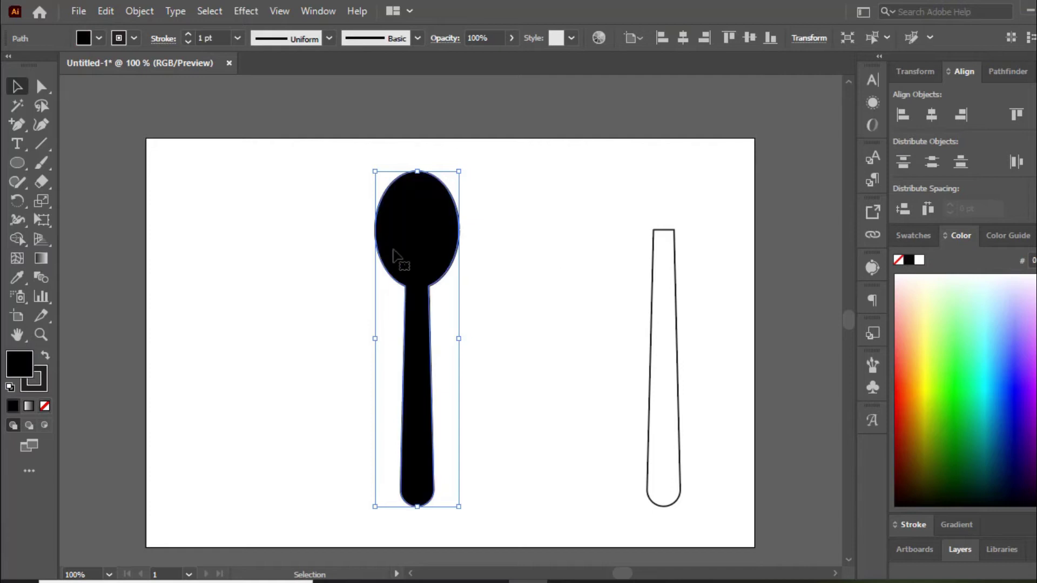
click(207, 174)
drag(388, 230, 233, 224)
Move the copied handle toward the middle of the artboard.
click(674, 300)
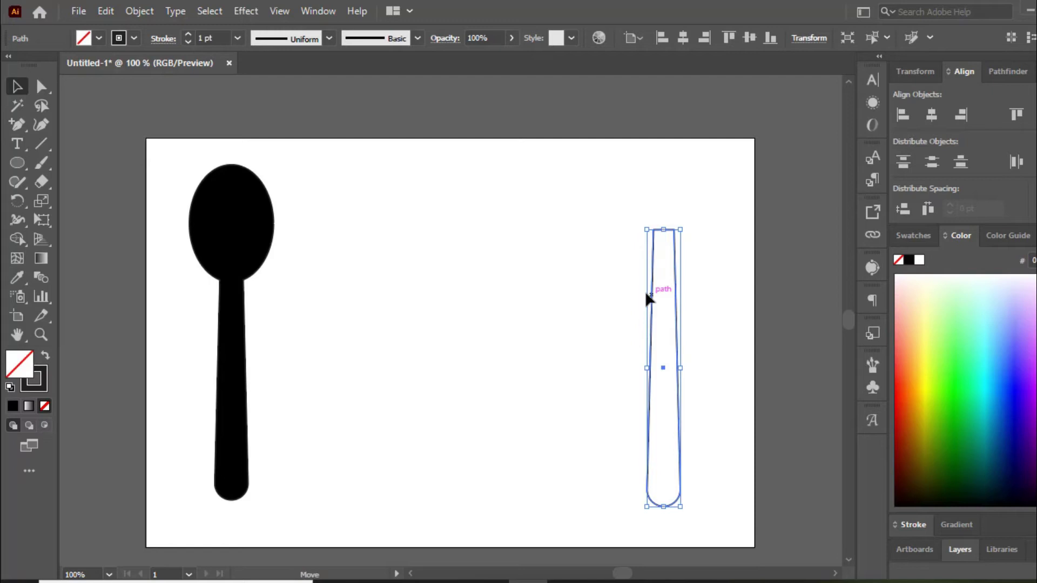
drag(649, 299, 472, 274)
double_click(473, 281)
click(551, 224)
drag(560, 189, 348, 416)
drag(498, 305, 496, 323)
click(589, 302)
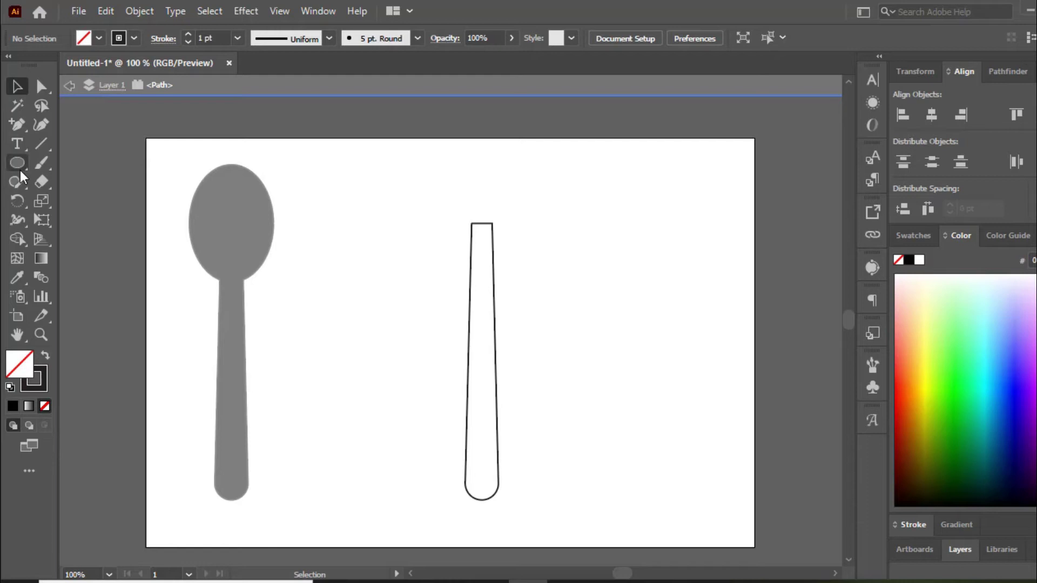
Create a 76 × 100 pt rectangle for the fork head and move it up beside the handle.
drag(20, 170, 58, 165)
click(543, 257)
text(76)
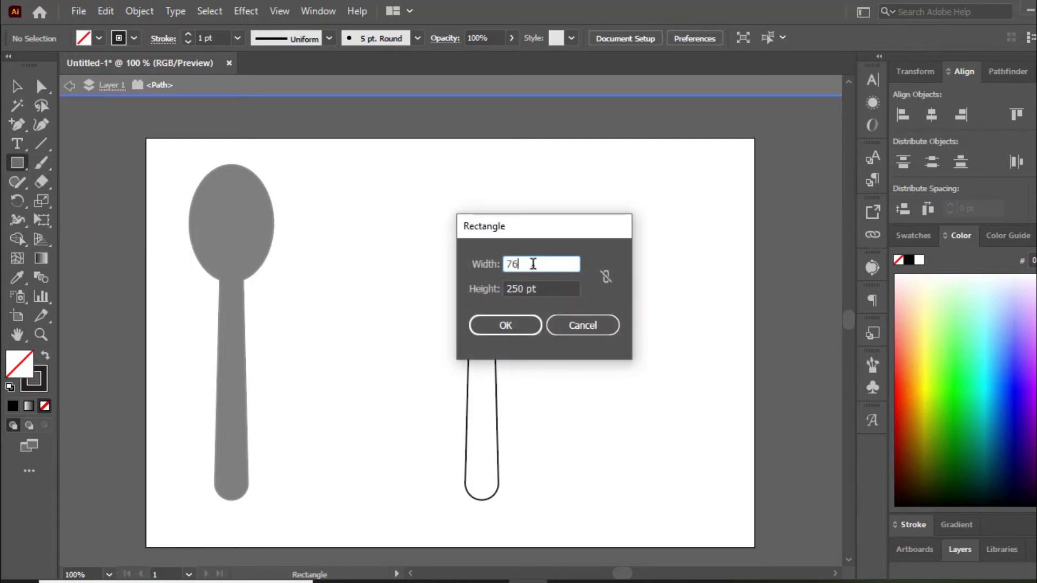
double_click(523, 292)
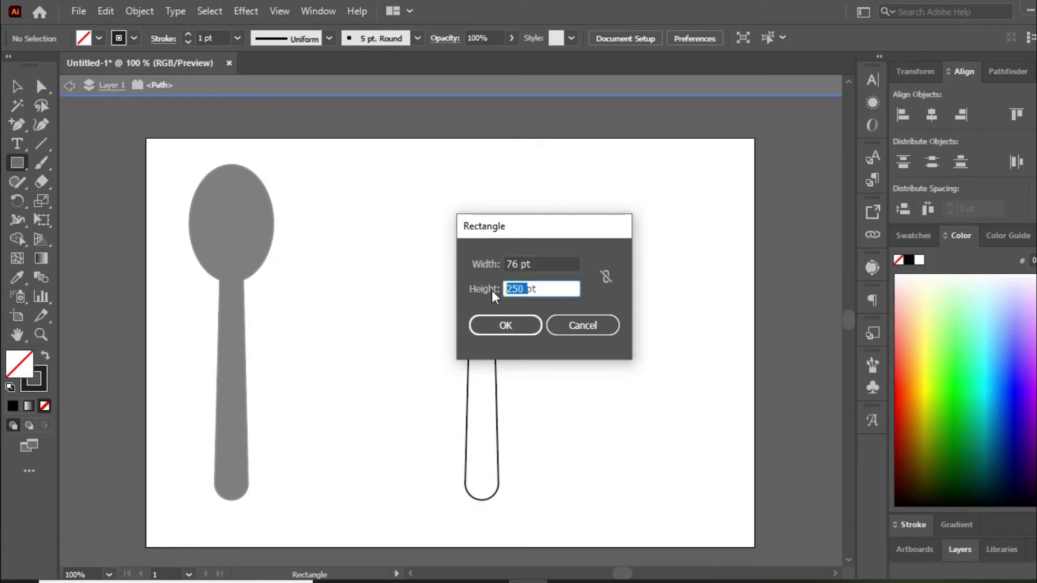
text(100)
click(505, 324)
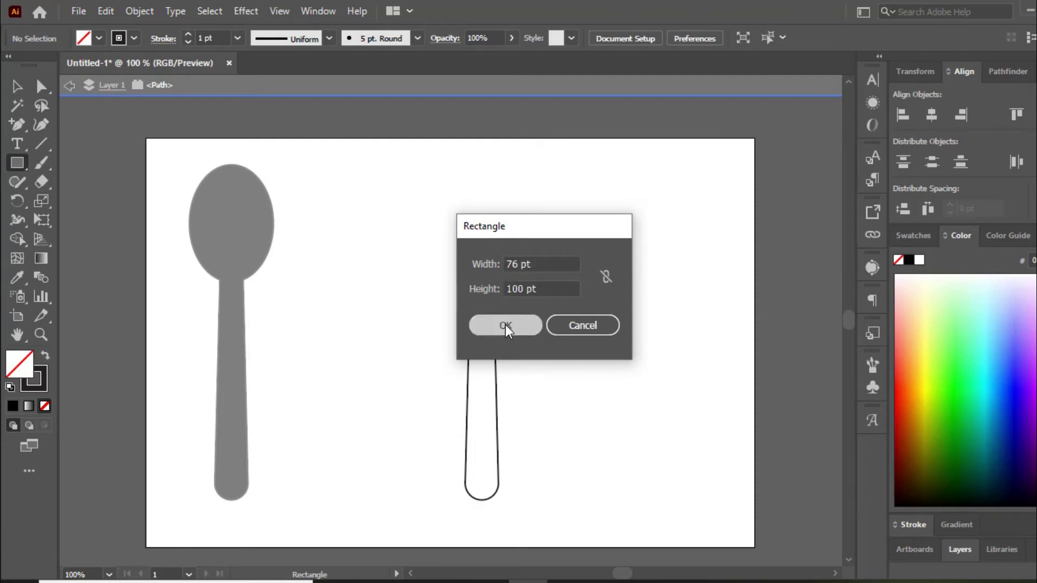
click(17, 86)
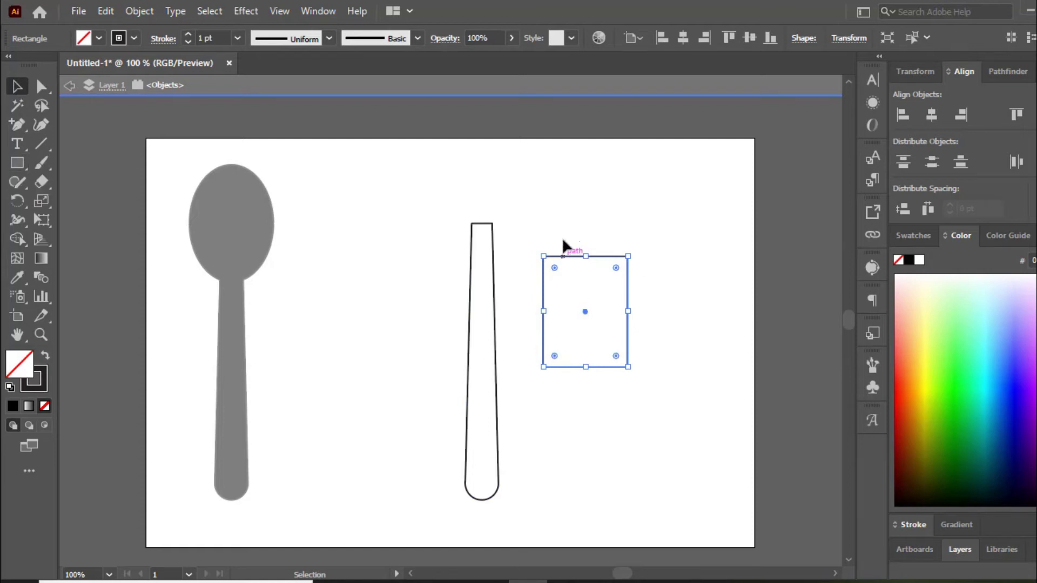
drag(562, 256, 555, 213)
Create a thin 11 × 75 pt tine rectangle and deselect it.
click(16, 163)
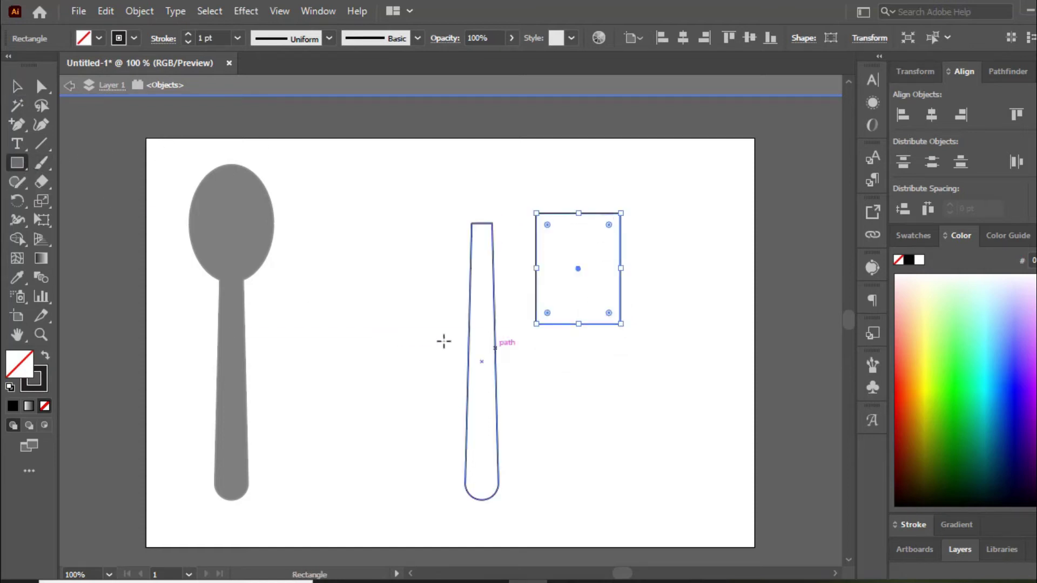
click(403, 319)
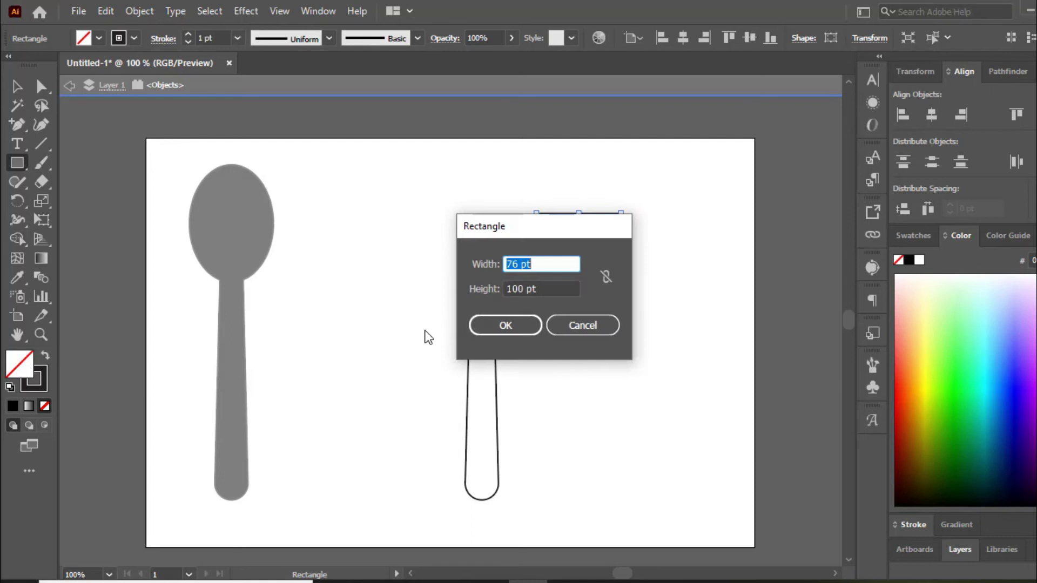
text(1)
double_click(507, 289)
text(70)
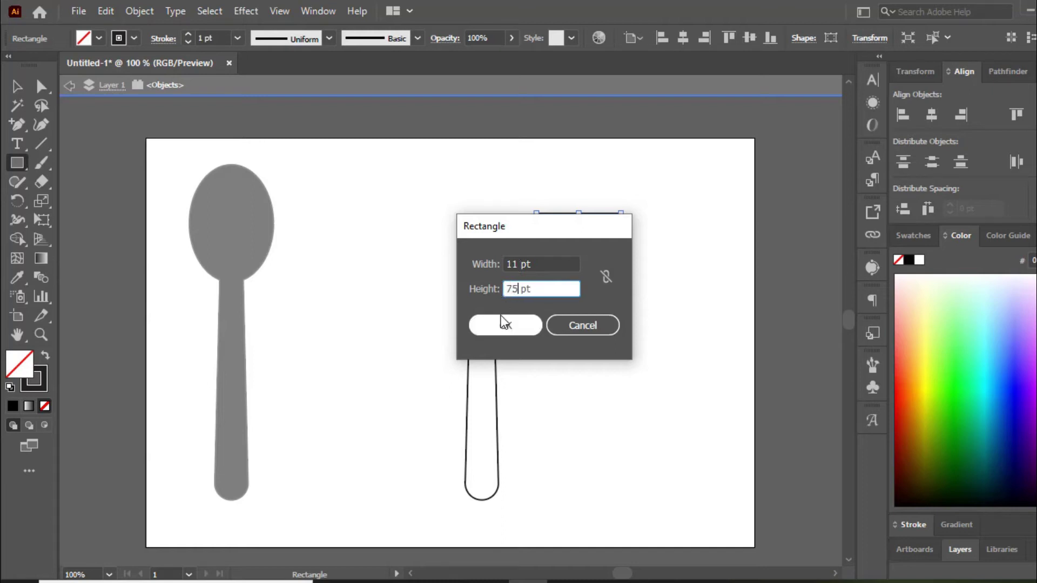
click(502, 325)
key(v)
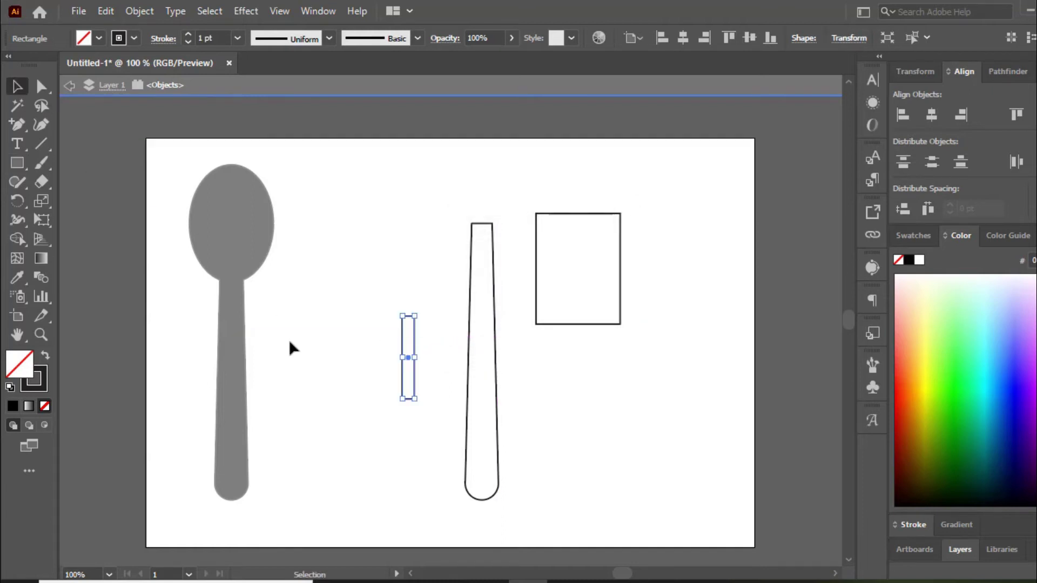
click(440, 388)
Copy the tine onto the square's top, repeat for three tines, and resize them.
mouse_move(413, 387)
mouse_down()
mouse_move(535, 429)
mouse_move(559, 415)
mouse_move(534, 433)
mouse_move(597, 241)
mouse_up()
key(ctrl+d)
click(589, 413)
scroll(598, 241, up, 1)
drag(608, 276, 620, 288)
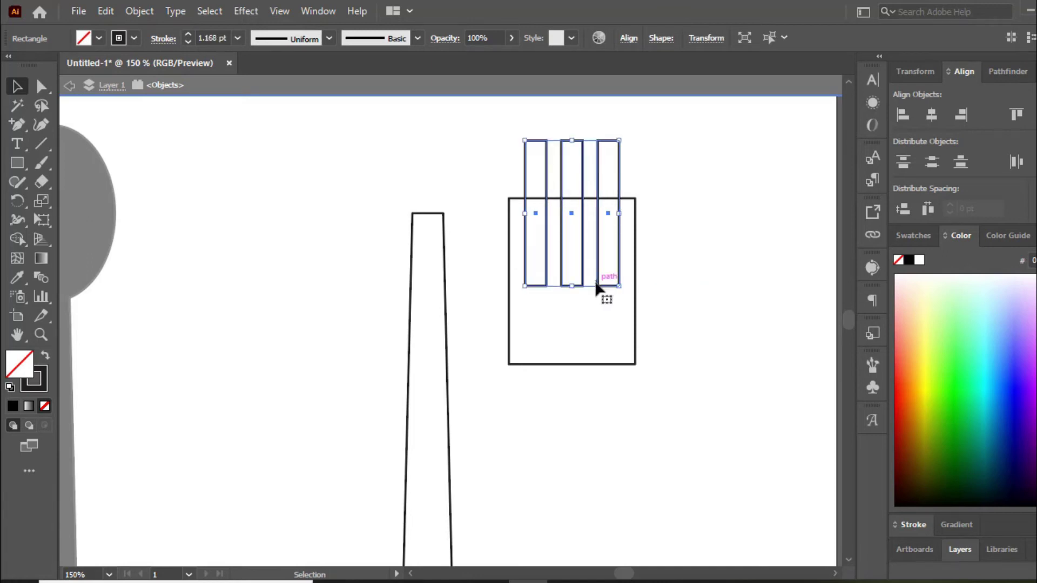
Centre the three tines horizontally on the square, with the square as key object.
mouse_move(726, 211)
mouse_down()
mouse_move(506, 346)
mouse_move(531, 356)
mouse_up()
click(559, 365)
click(932, 119)
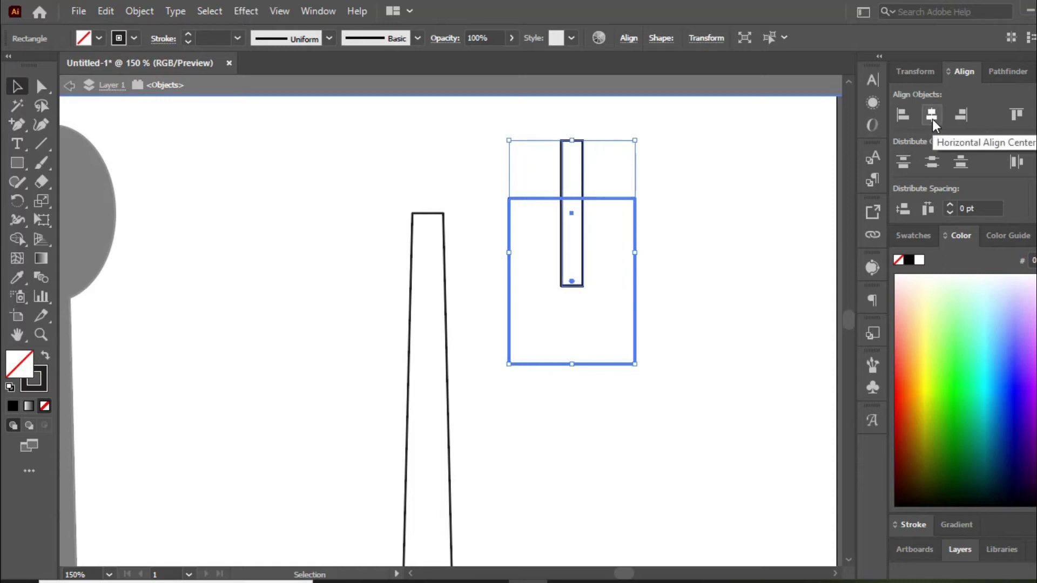
key(ctrl+z)
double_click(718, 147)
drag(713, 129, 495, 157)
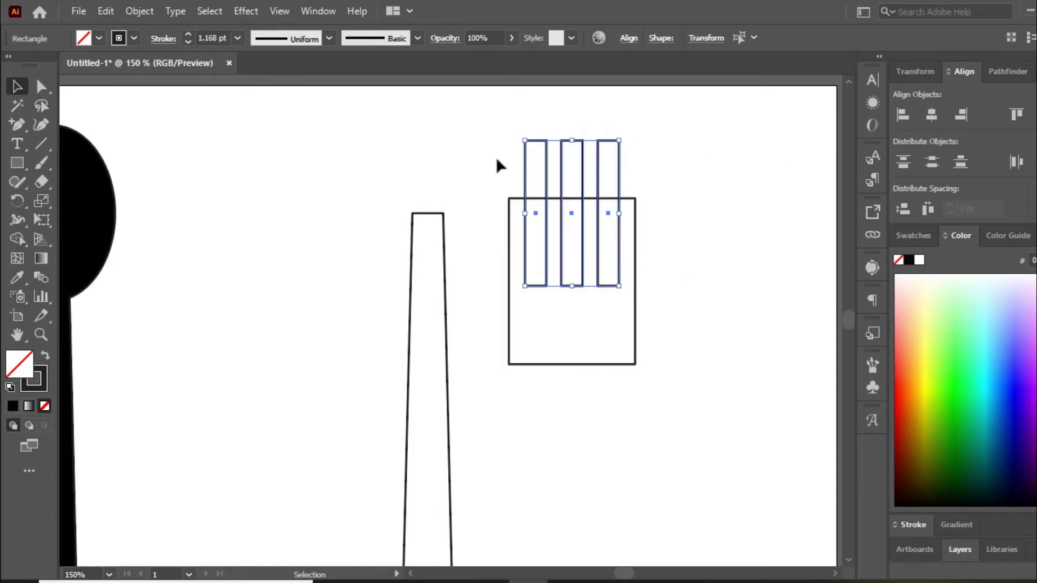
drag(679, 186, 503, 323)
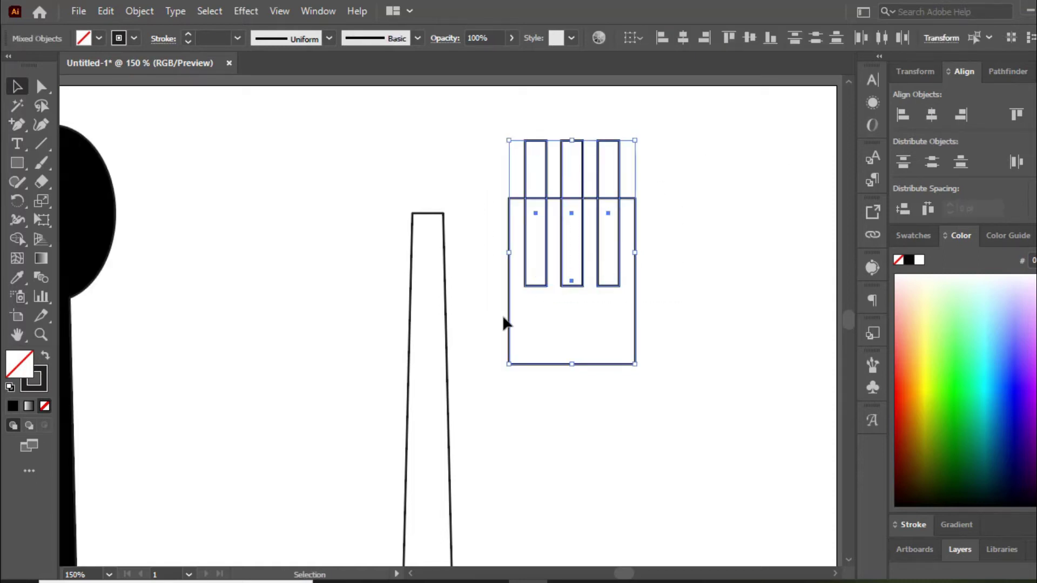
click(509, 320)
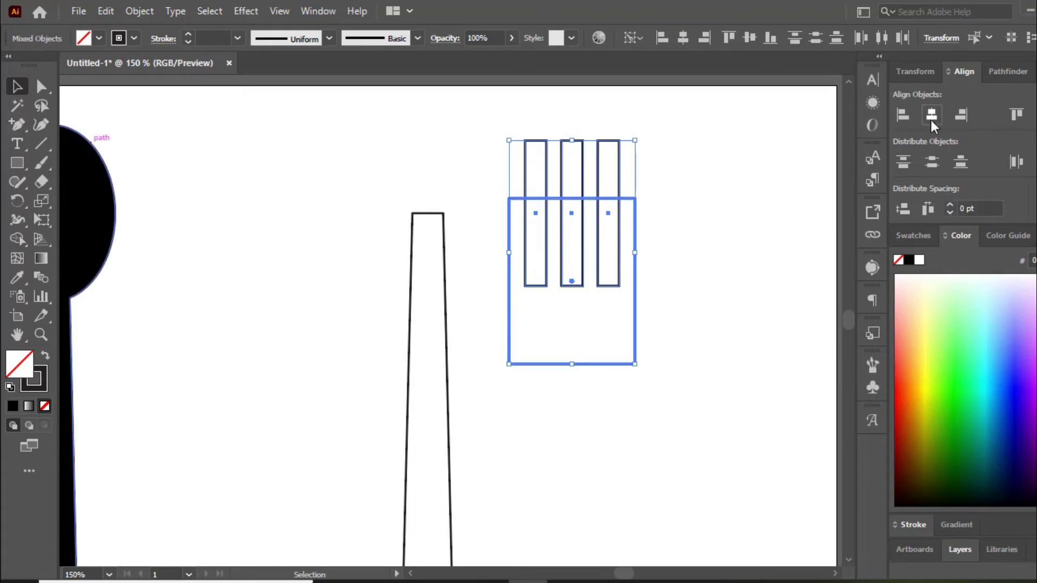
click(714, 192)
drag(709, 174, 482, 304)
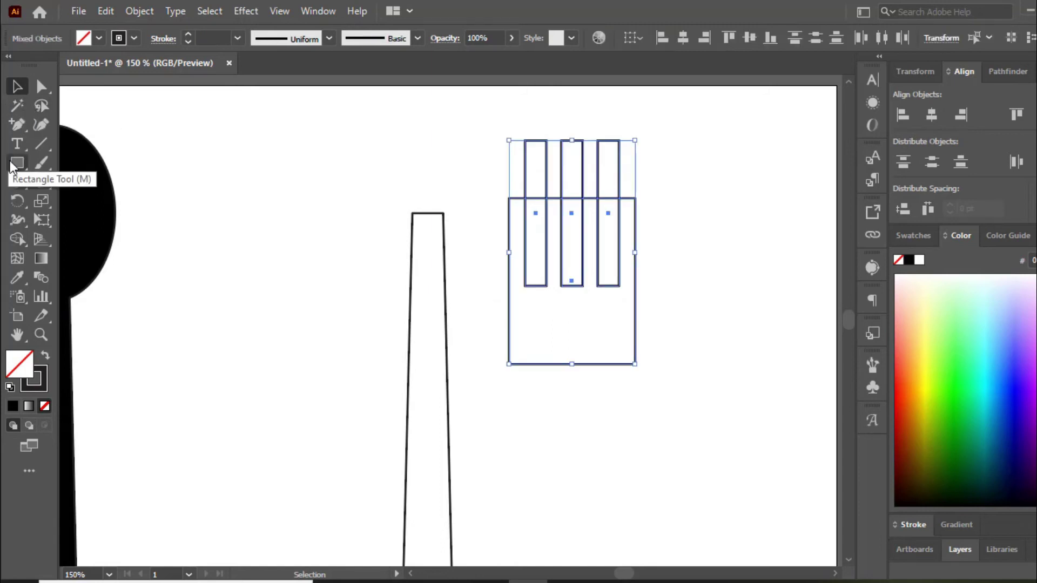
With Shape Builder, trim the tine tops and delete the three inner strips to leave four prongs.
click(16, 240)
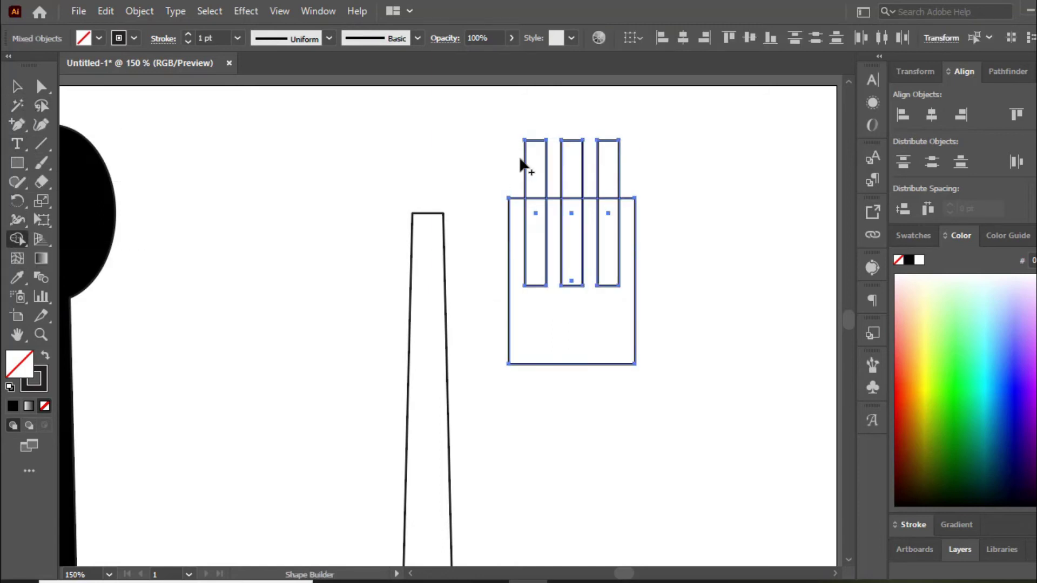
mouse_move(509, 158)
mouse_down()
mouse_move(635, 165)
mouse_move(477, 173)
mouse_up()
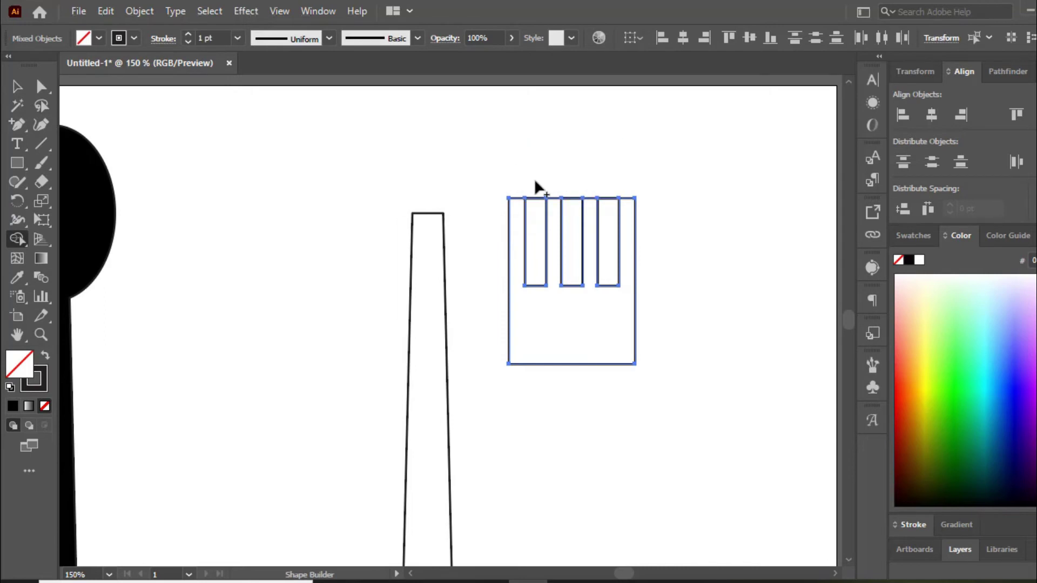
drag(535, 186, 534, 186)
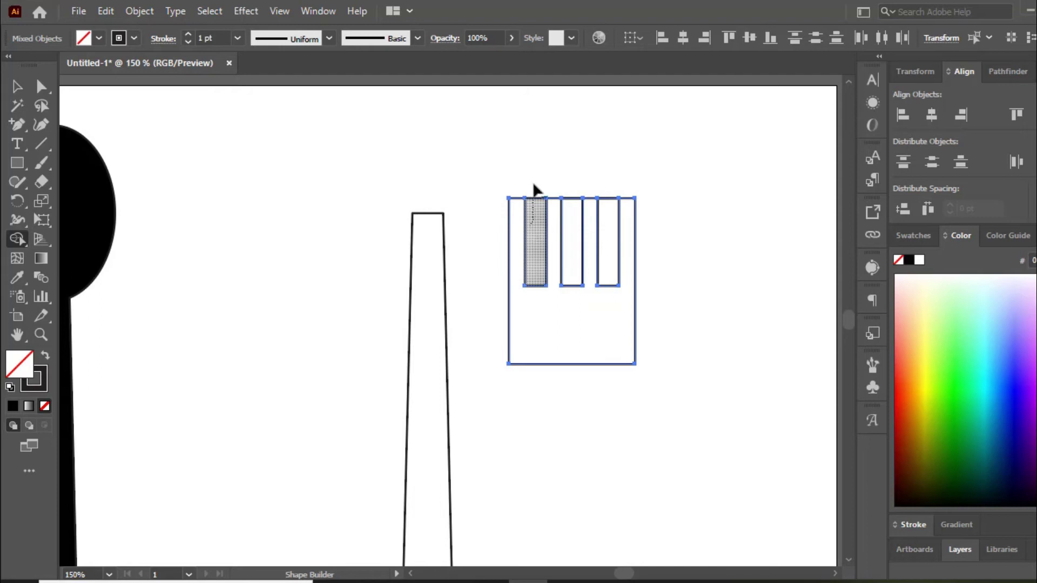
alt+click(535, 189)
alt+click(574, 232)
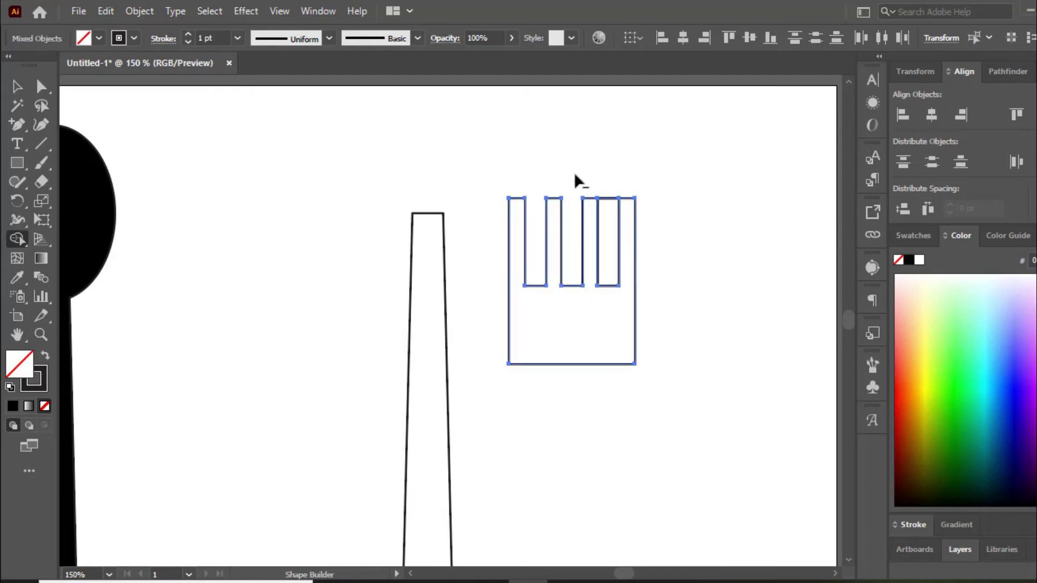
alt+click(609, 186)
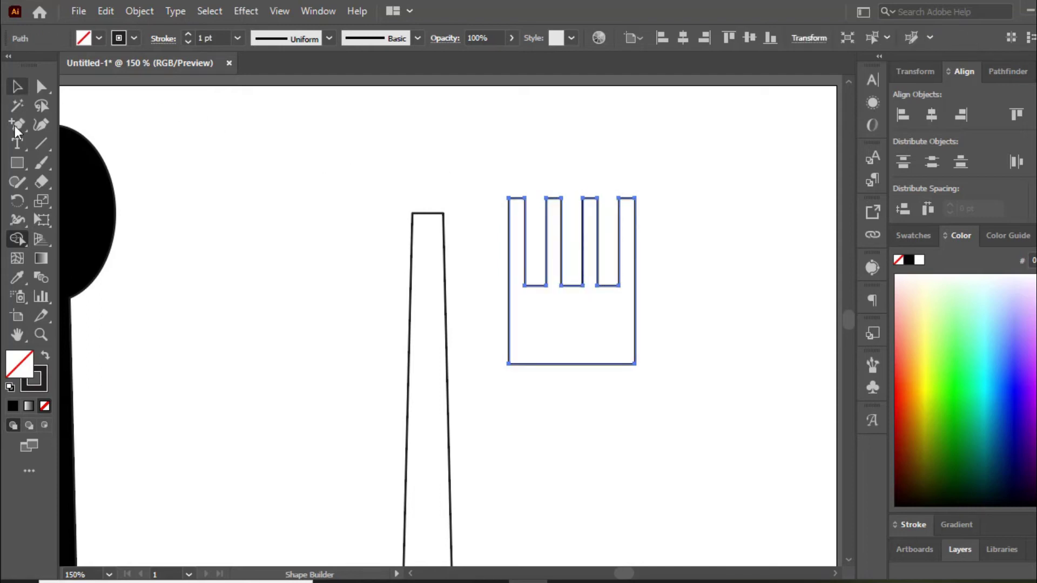
Draw a horizontal line across the lower fork head, extending past both sides, and select them.
click(40, 144)
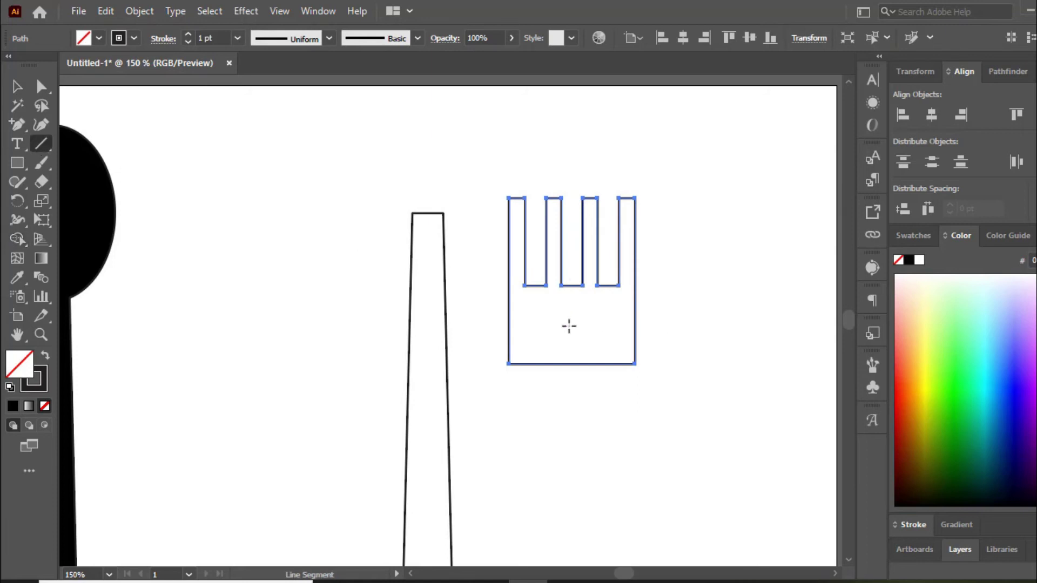
drag(572, 326, 664, 316)
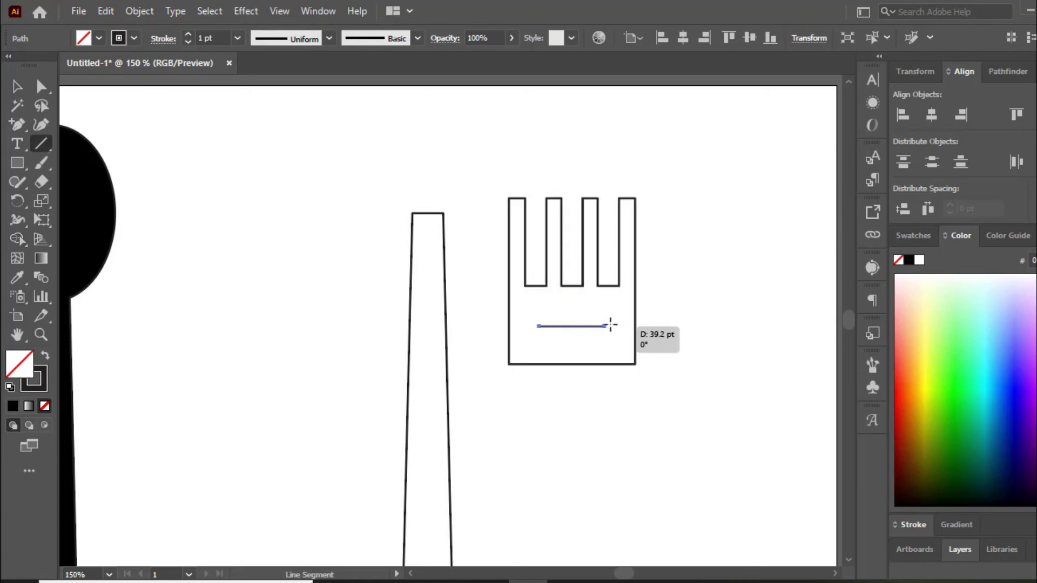
click(17, 86)
click(234, 167)
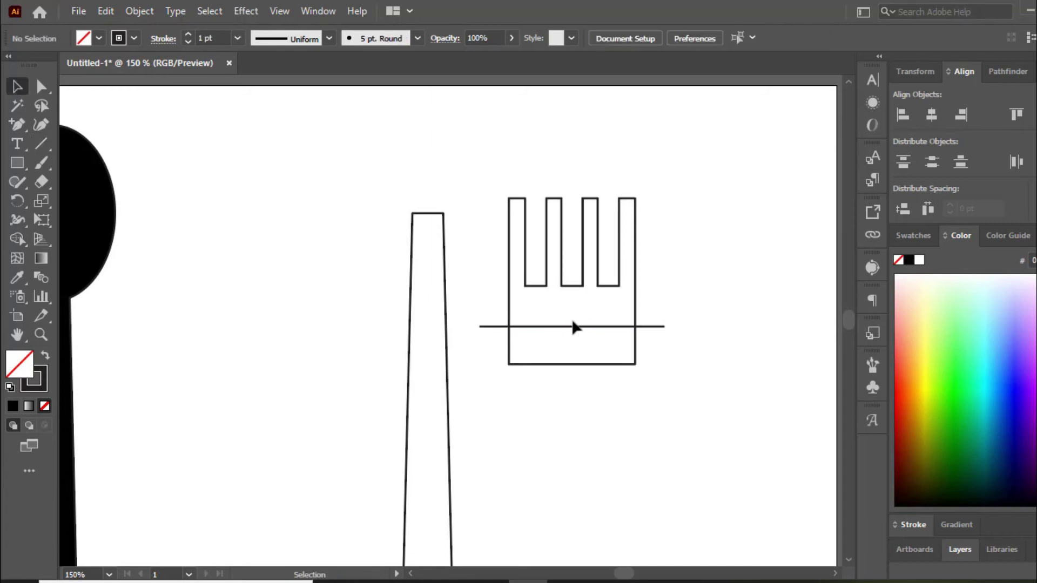
drag(698, 189, 491, 388)
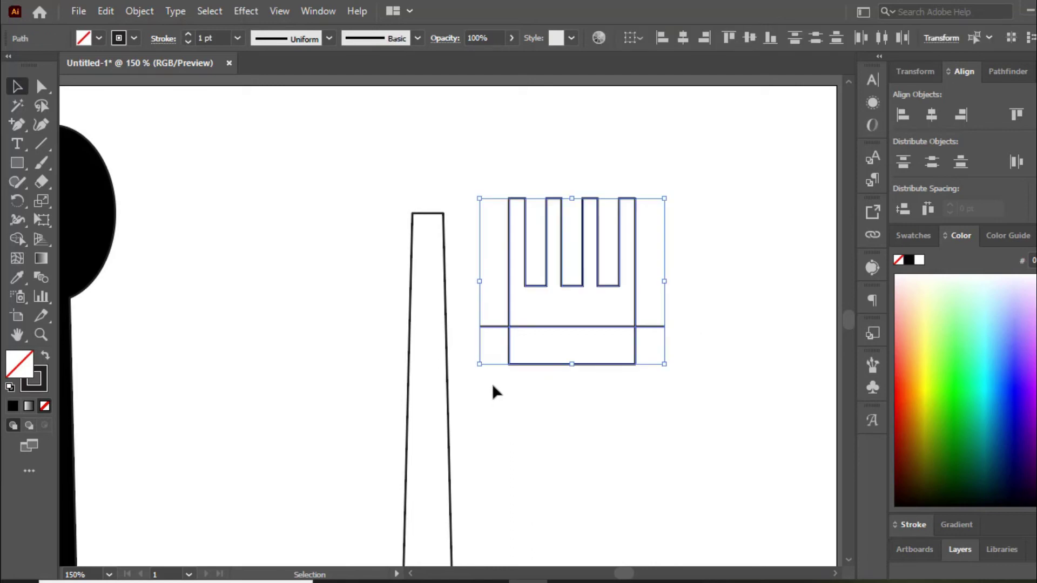
Try raising the fork head's lower corners with Direct Selection, then undo the reshaping.
click(41, 87)
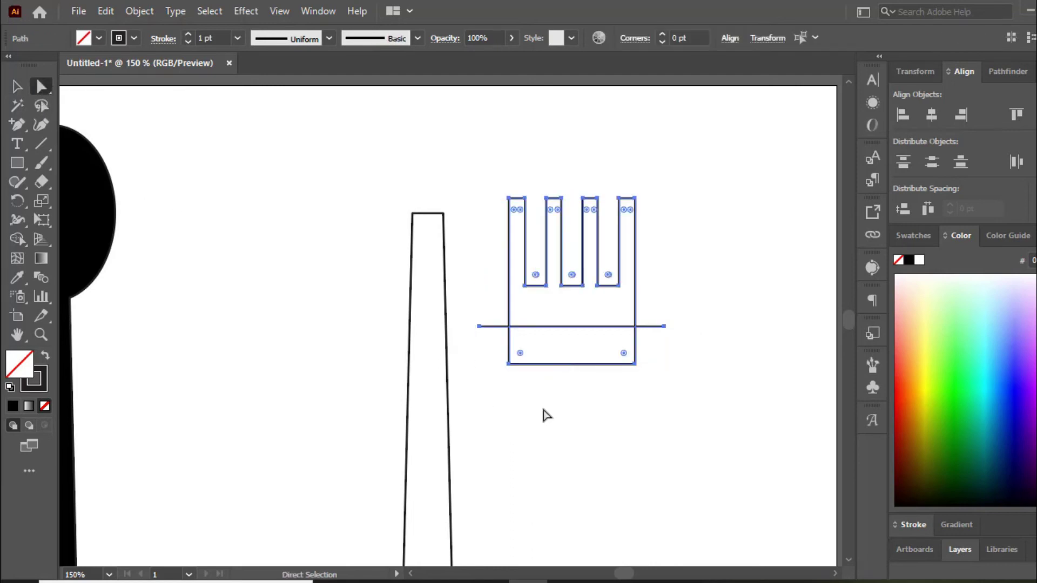
scroll(518, 367, up, 2)
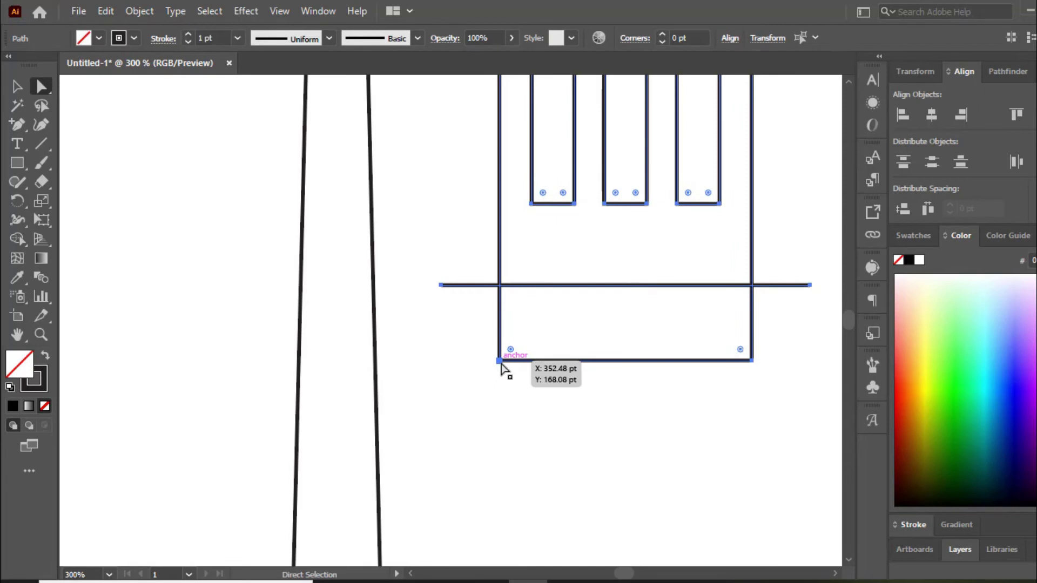
drag(501, 364, 470, 288)
drag(751, 361, 780, 285)
key(ctrl+minus)
key(ctrl+minus)
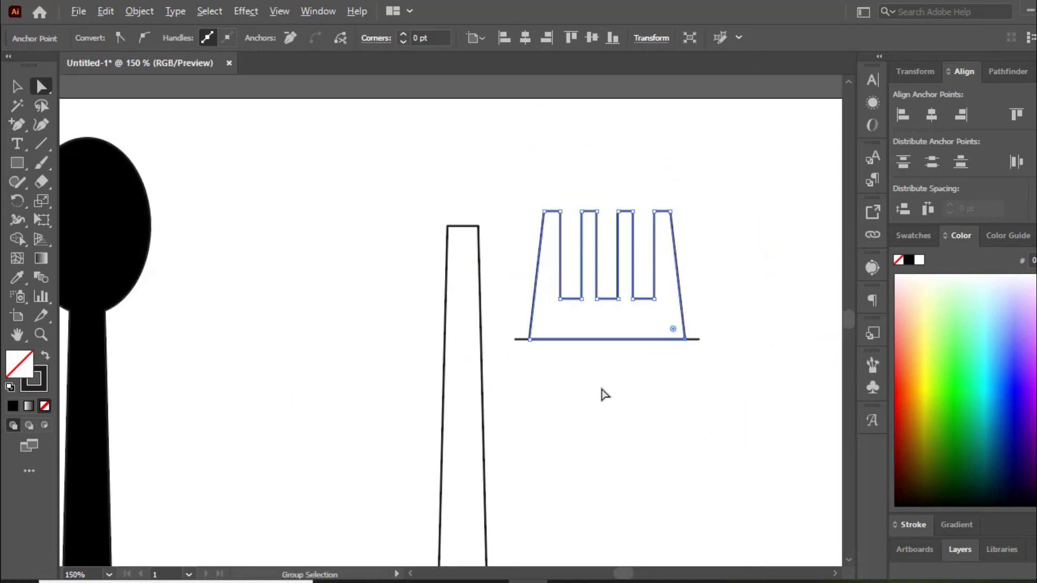
drag(742, 176, 516, 406)
key(ctrl+z)
key(ctrl+z)
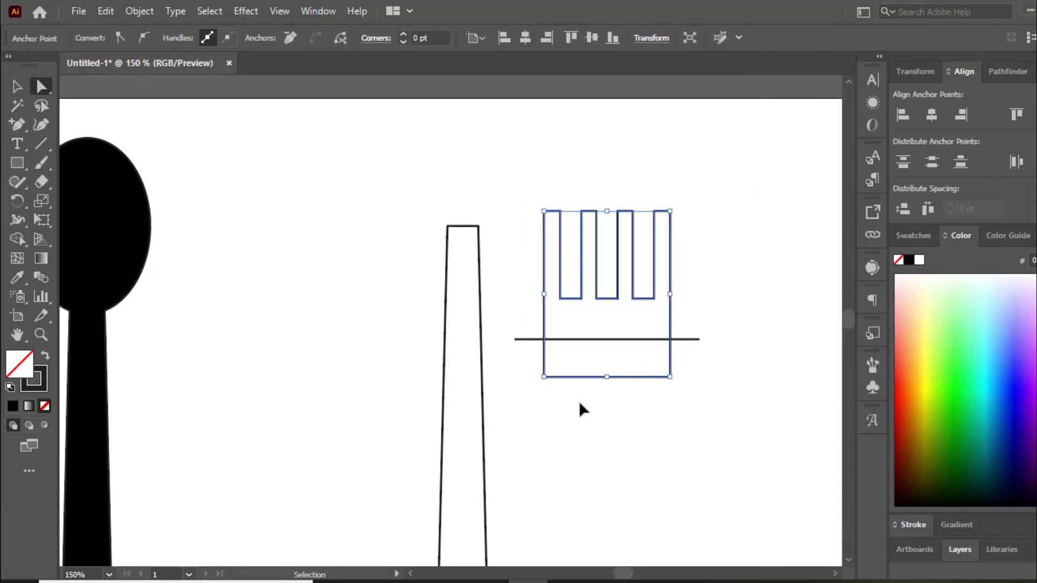
drag(762, 185, 549, 462)
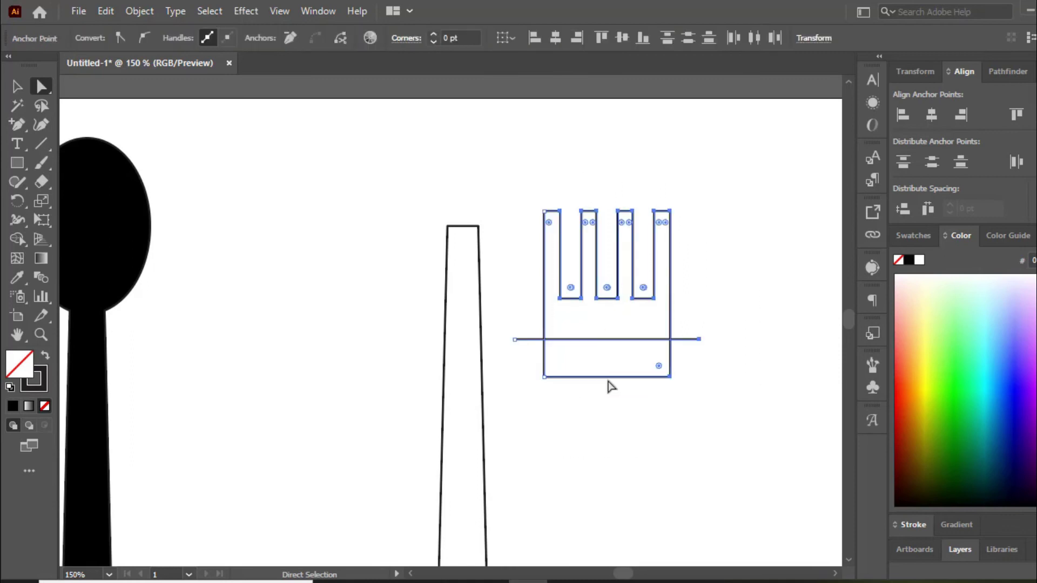
Reposition the fork head and centre it horizontally over the handle.
click(17, 86)
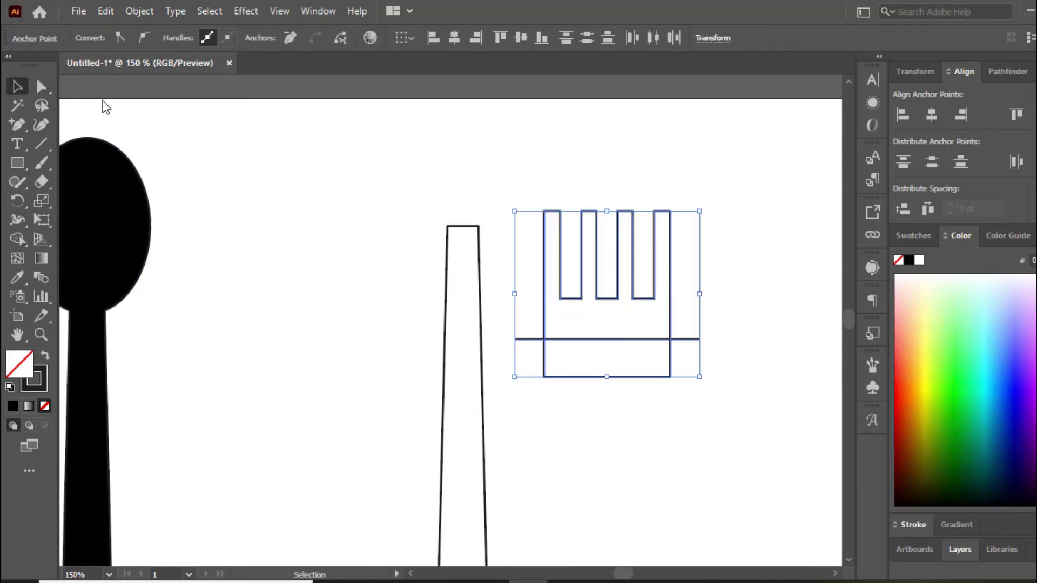
drag(633, 285, 479, 242)
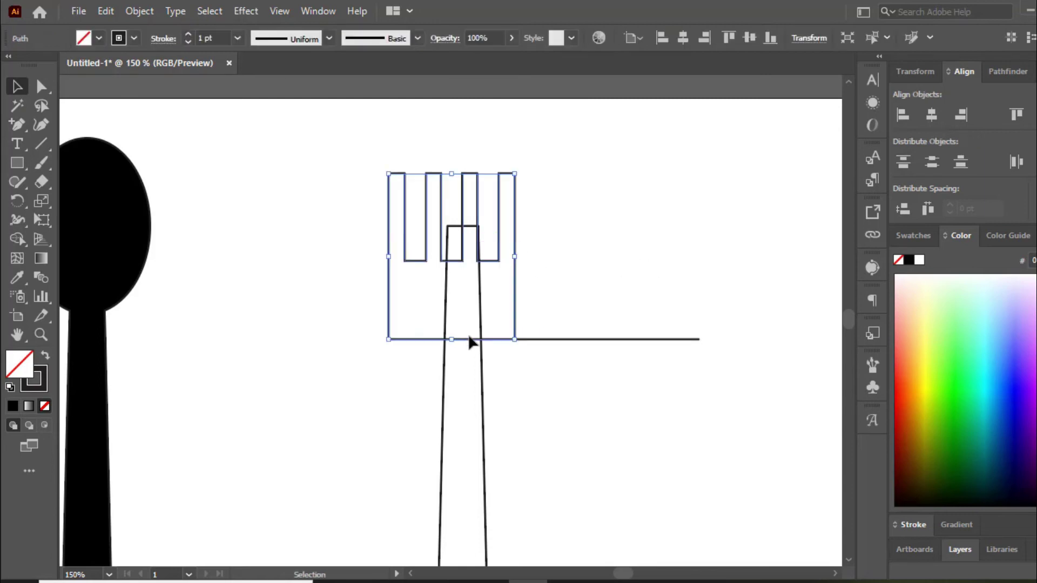
drag(468, 345, 471, 270)
drag(569, 214, 405, 381)
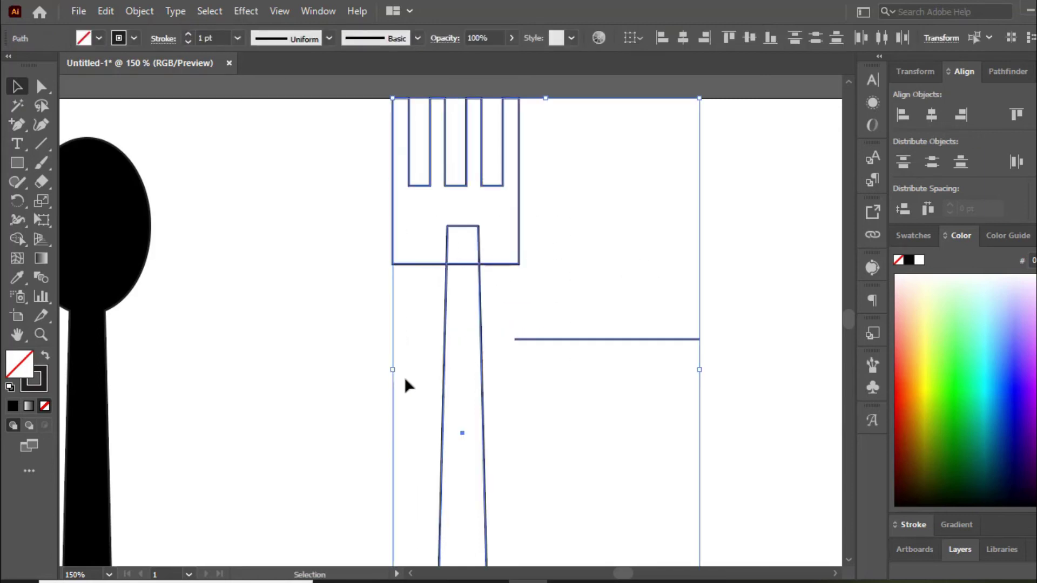
click(931, 115)
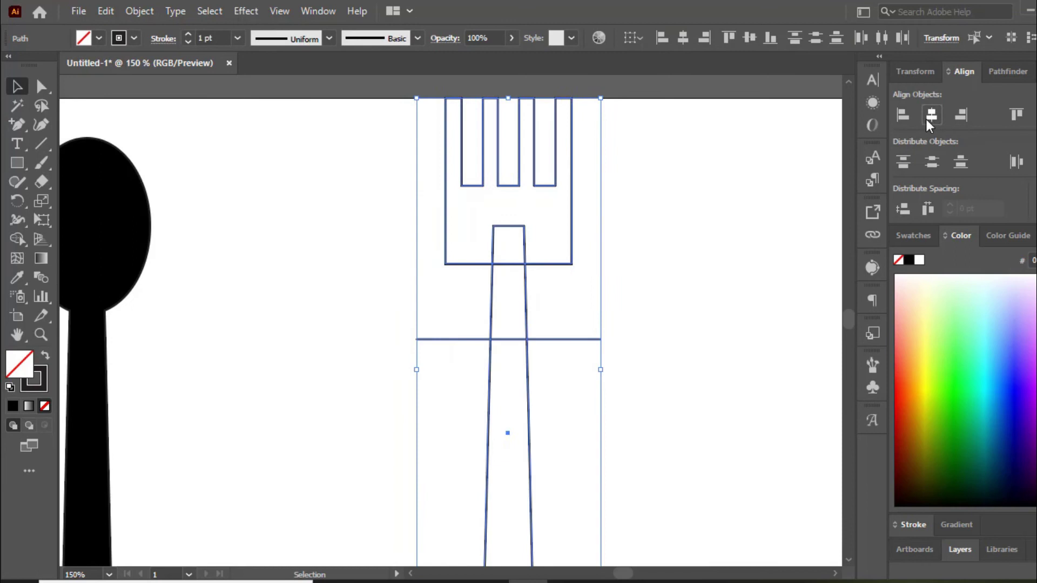
click(768, 252)
Lower the fork head about 50 pt onto the handle top and select head with handle.
scroll(601, 290, up, 1)
scroll(601, 290, down, 1)
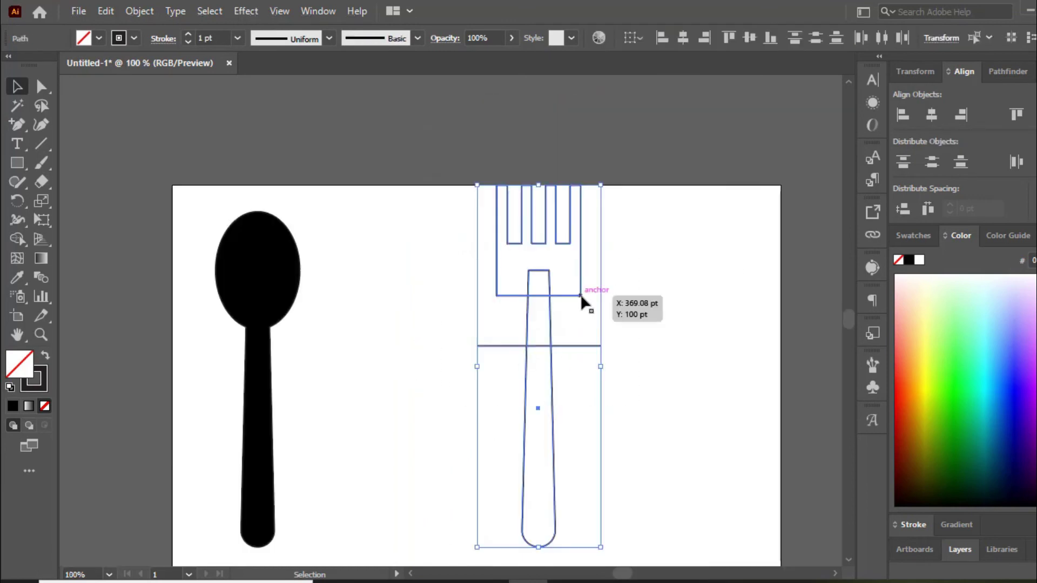
drag(574, 296, 576, 348)
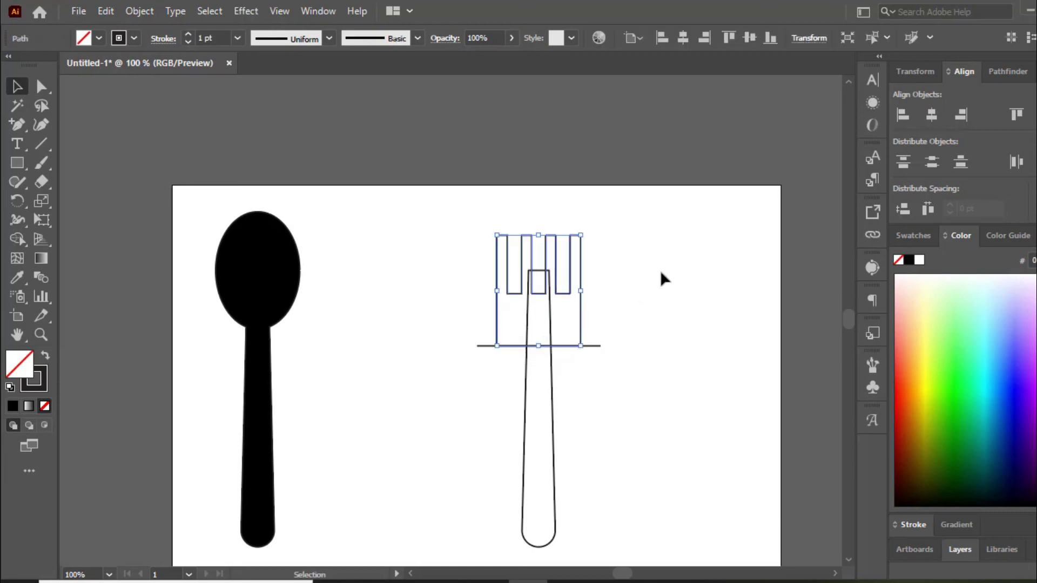
drag(651, 236, 435, 407)
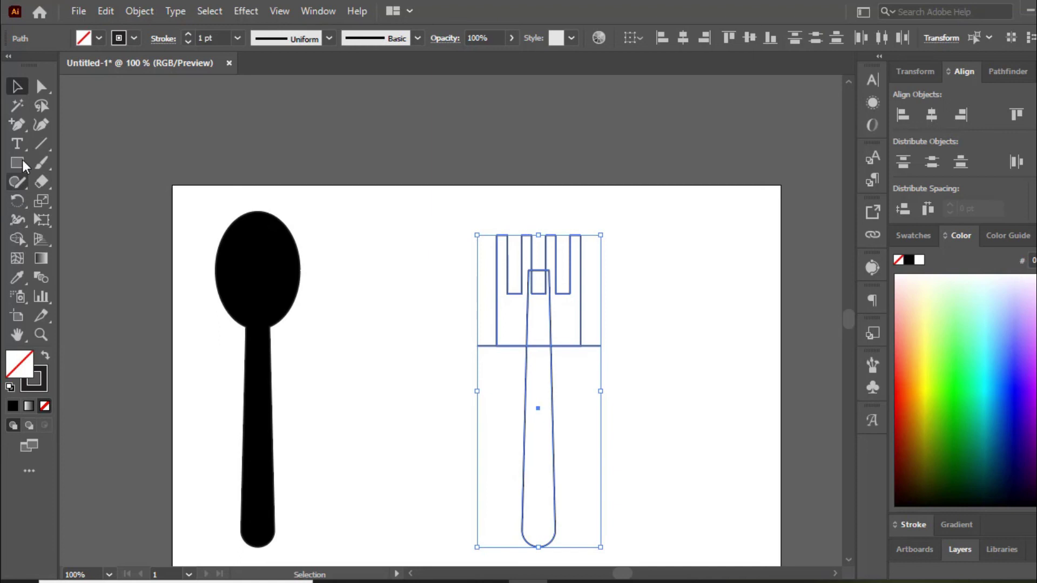
Merge the head and handle regions with Shape Builder and delete the stray line stub on the right.
click(17, 238)
scroll(506, 307, up, 1)
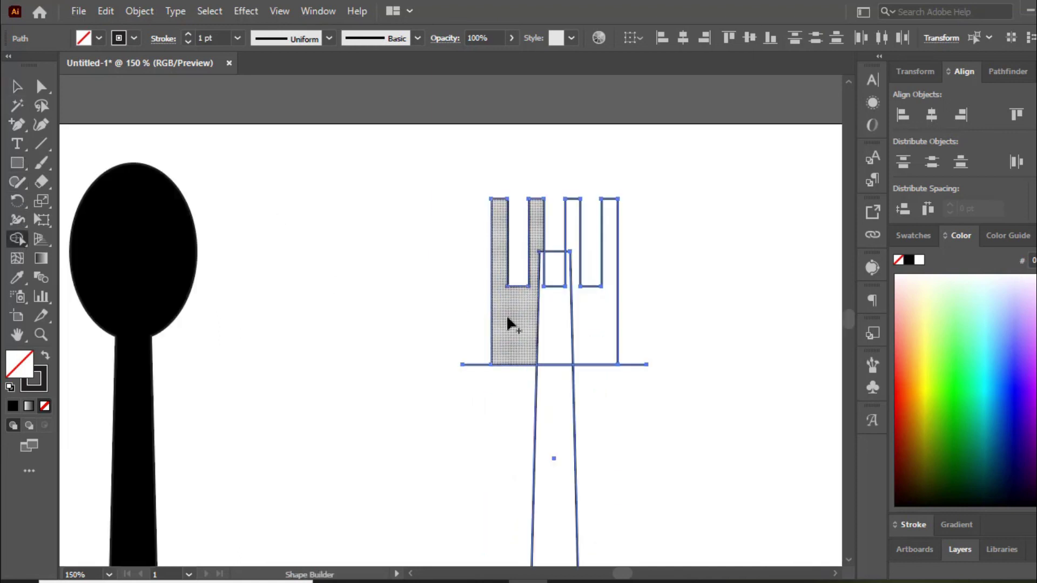
drag(584, 318, 582, 316)
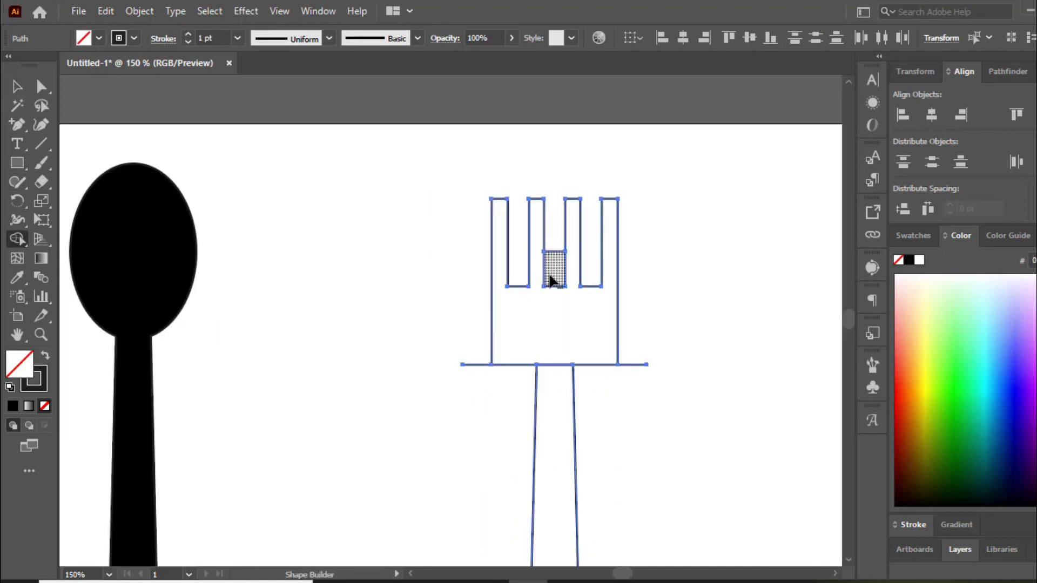
drag(553, 358, 559, 382)
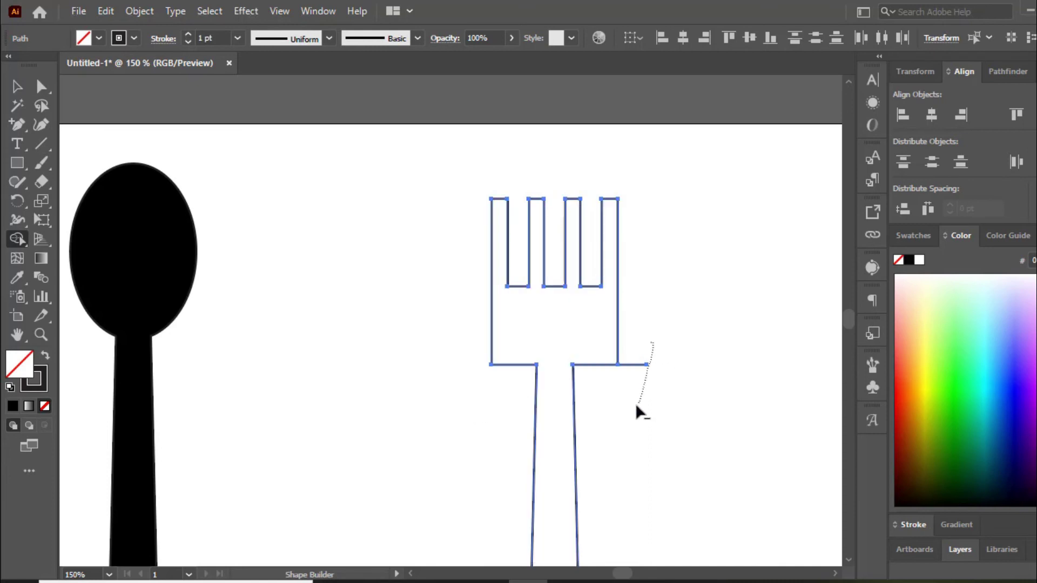
alt+click(635, 364)
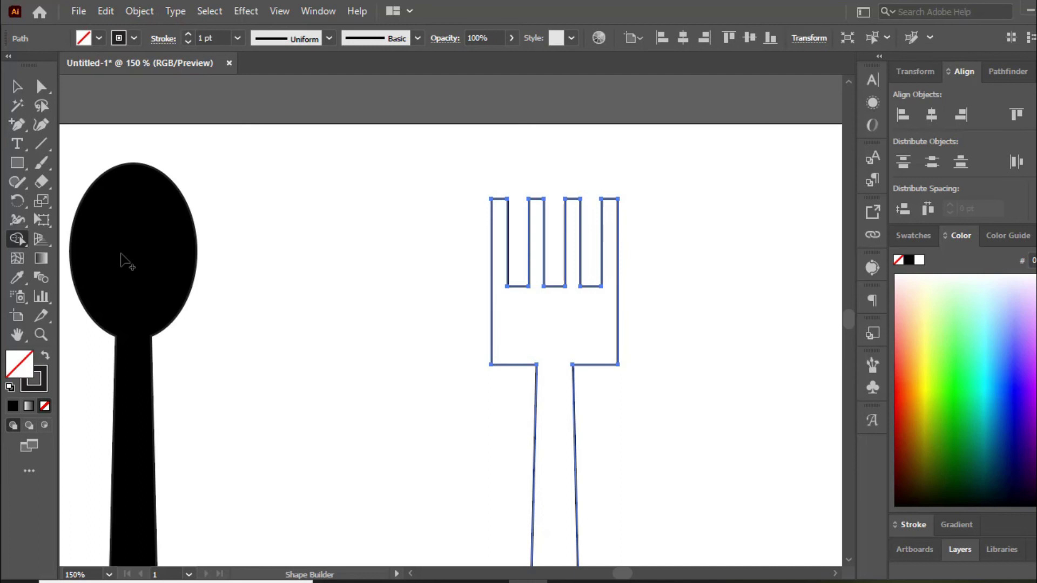
Draw a horizontal guide line and move the head's bottom corners up onto it for sloped shoulders.
click(47, 144)
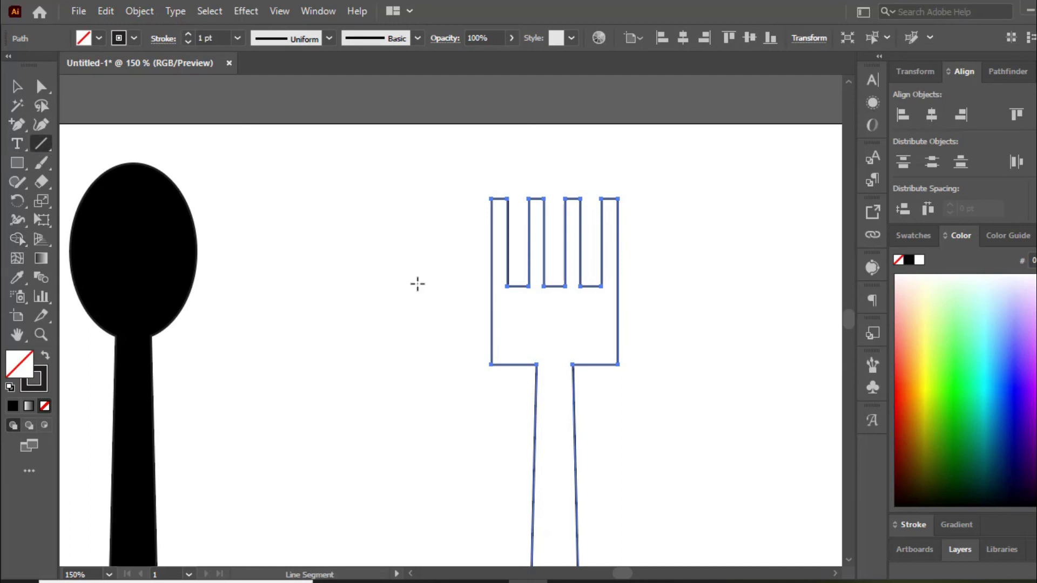
drag(554, 333, 649, 333)
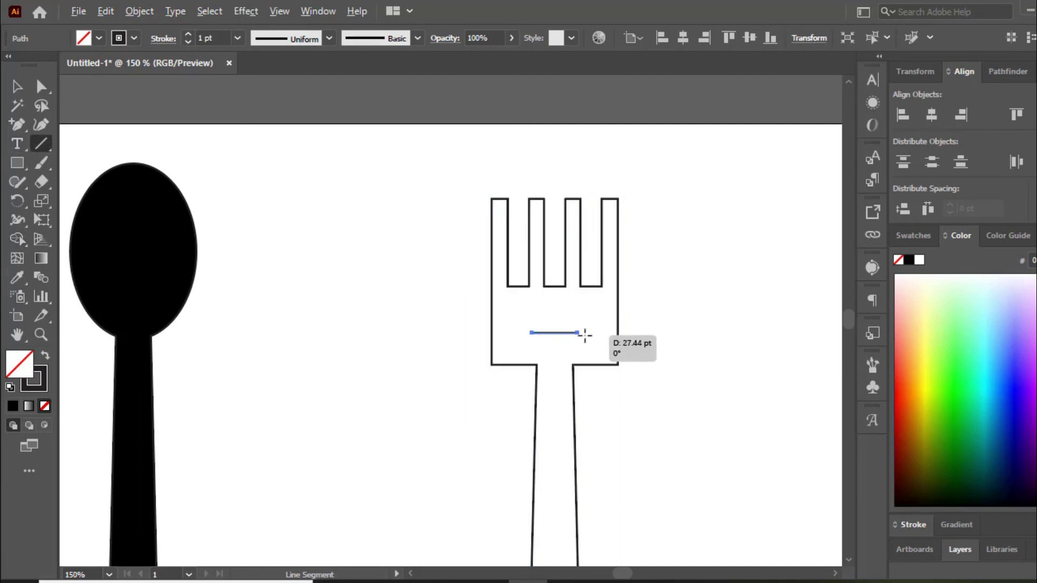
key(a)
mouse_move(464, 375)
mouse_down()
mouse_move(501, 363)
mouse_move(483, 332)
mouse_up()
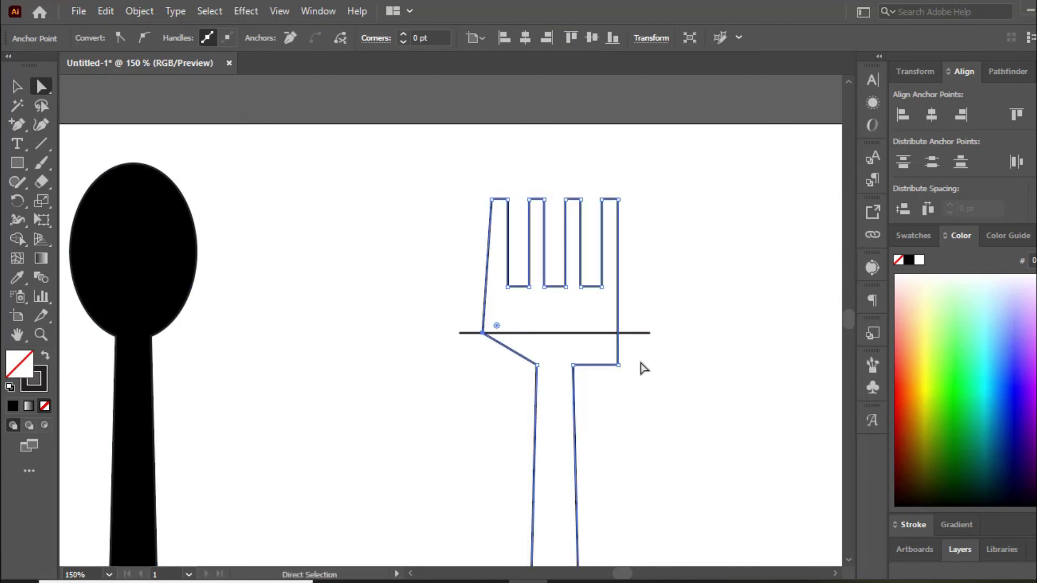
mouse_move(619, 365)
mouse_down()
mouse_move(633, 334)
mouse_move(624, 335)
mouse_up()
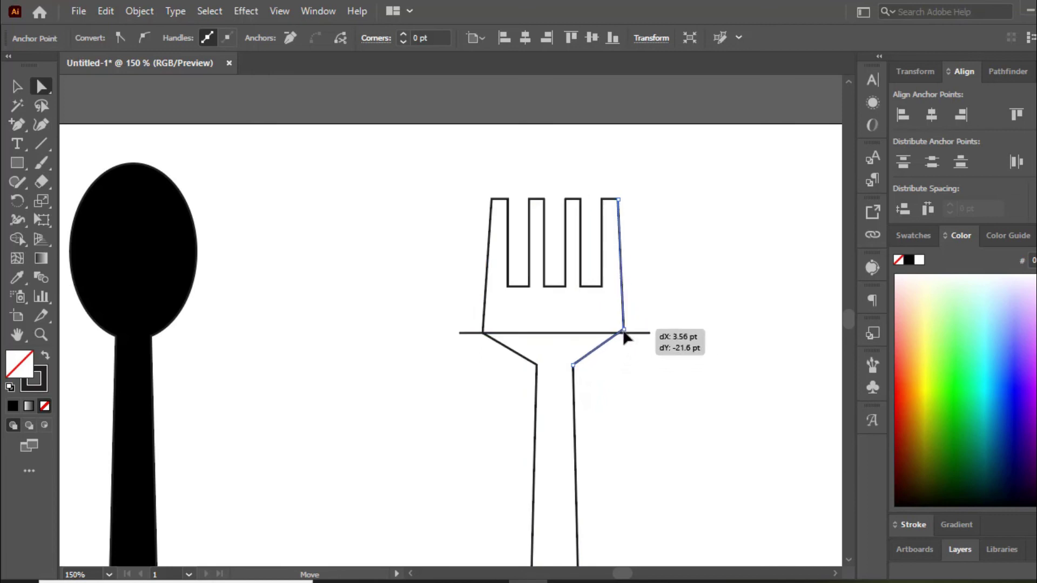
drag(624, 336, 624, 334)
click(681, 287)
drag(692, 264, 474, 432)
Merge the fork regions with Shape Builder and trim away the guide line stubs.
click(19, 239)
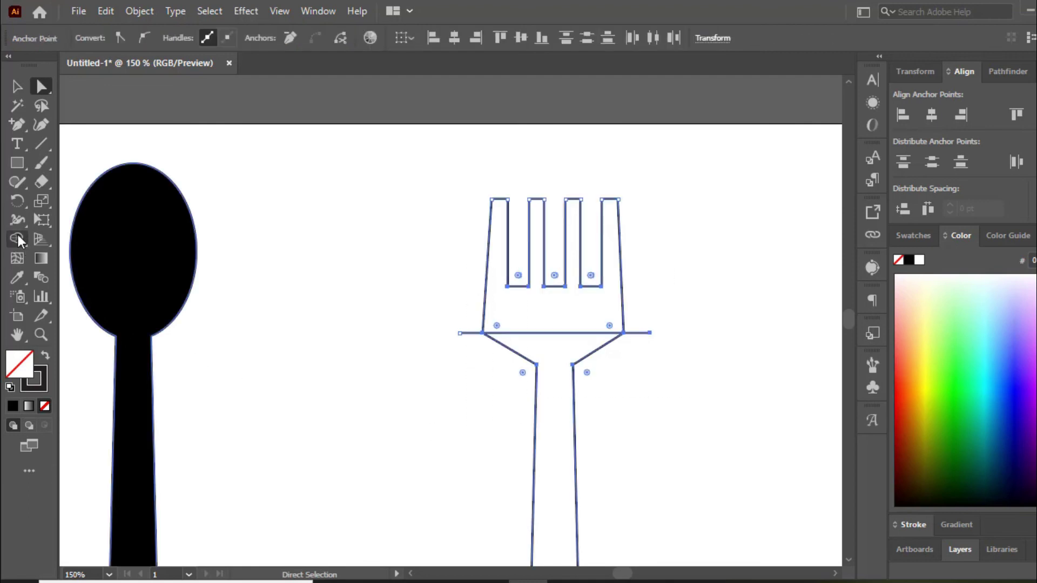
drag(544, 317, 555, 387)
drag(471, 369, 472, 370)
alt+click(641, 332)
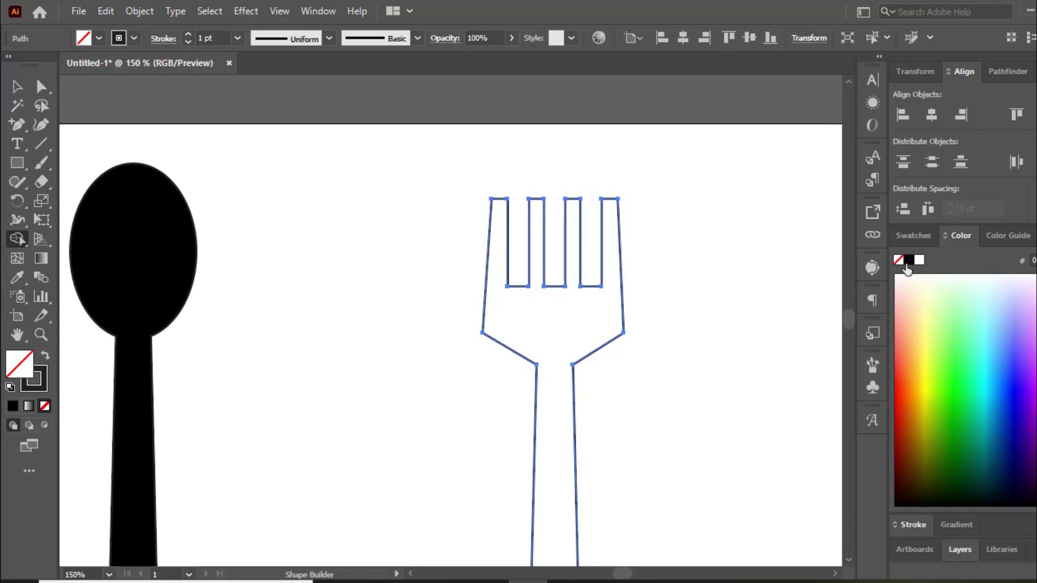
Fill the selected fork with the black swatch from the Color panel.
key(v)
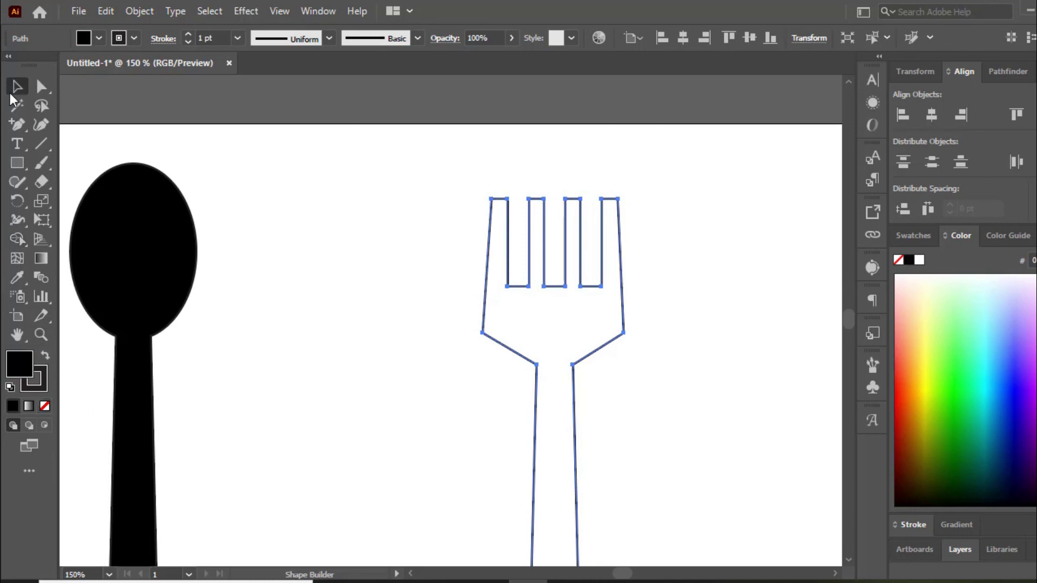
click(909, 260)
click(702, 241)
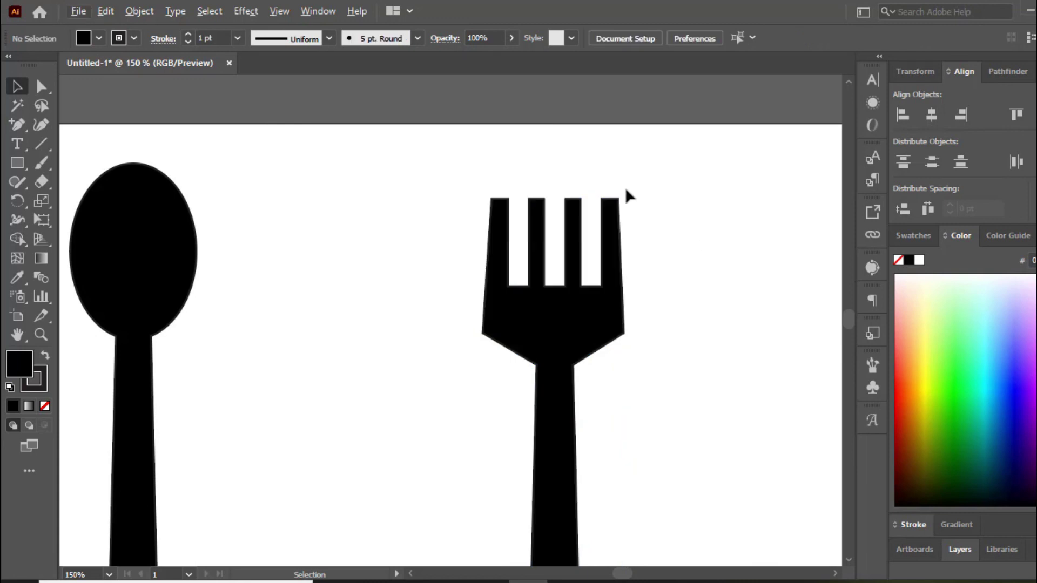
Round every fork corner, including tine tips and notches, to 4.51 pt with a live-corner widget.
drag(631, 172, 569, 209)
key(a)
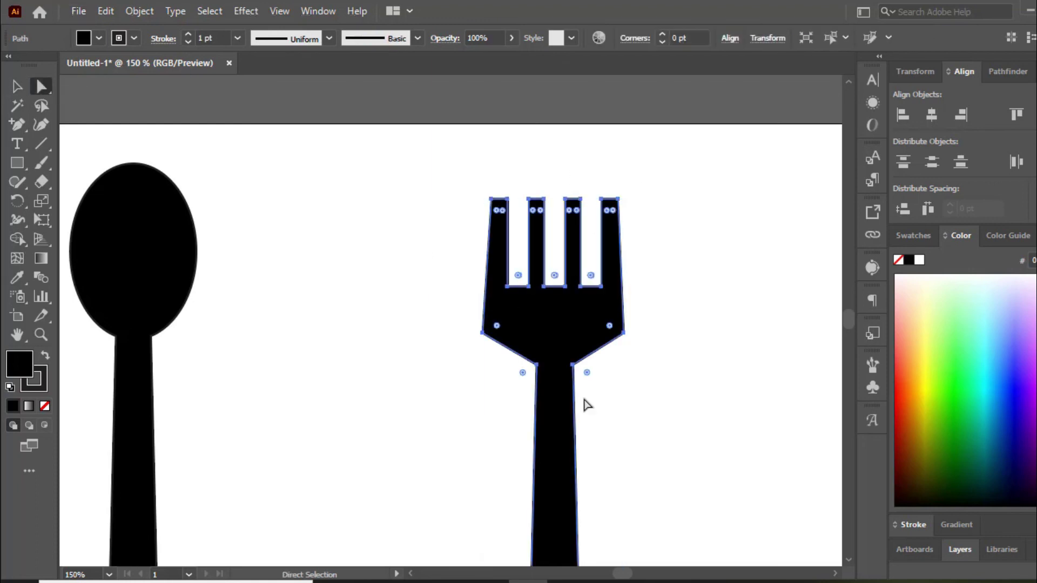
scroll(502, 213, up, 1)
drag(500, 208, 501, 243)
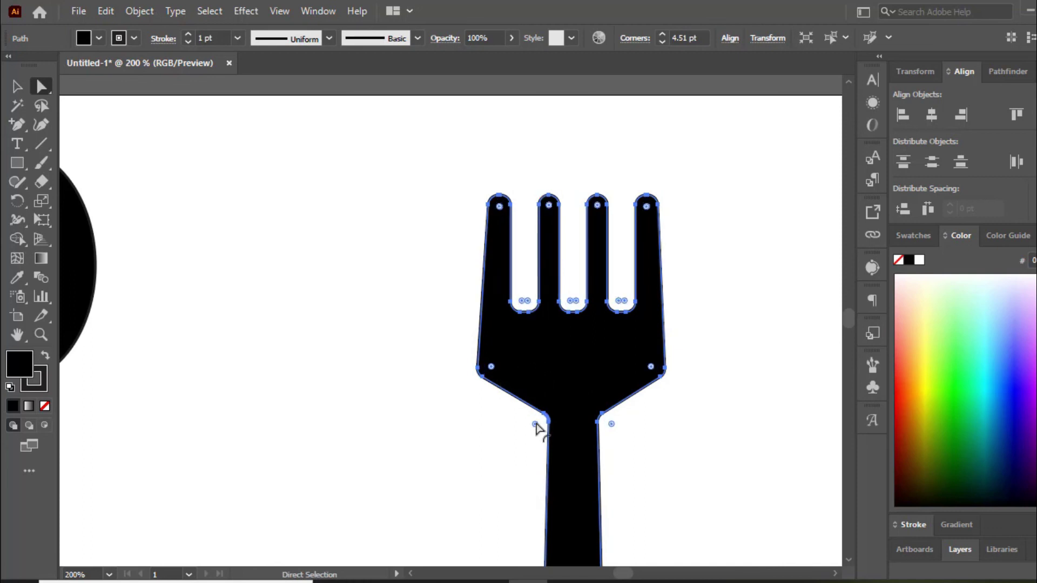
Move the spoon beside the fork and bottom-align both using the spoon as key object.
key(ctrl+0)
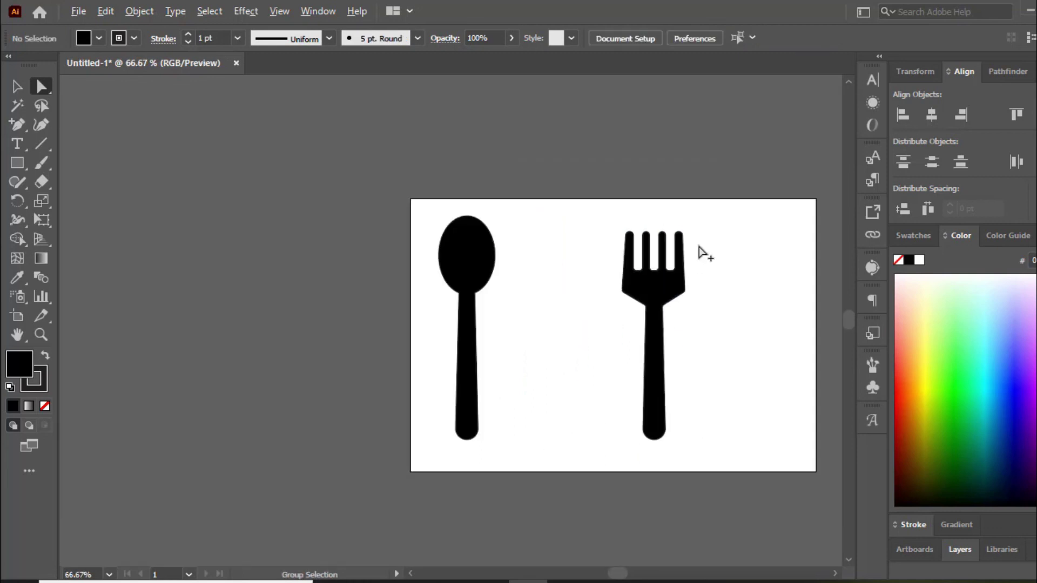
click(642, 354)
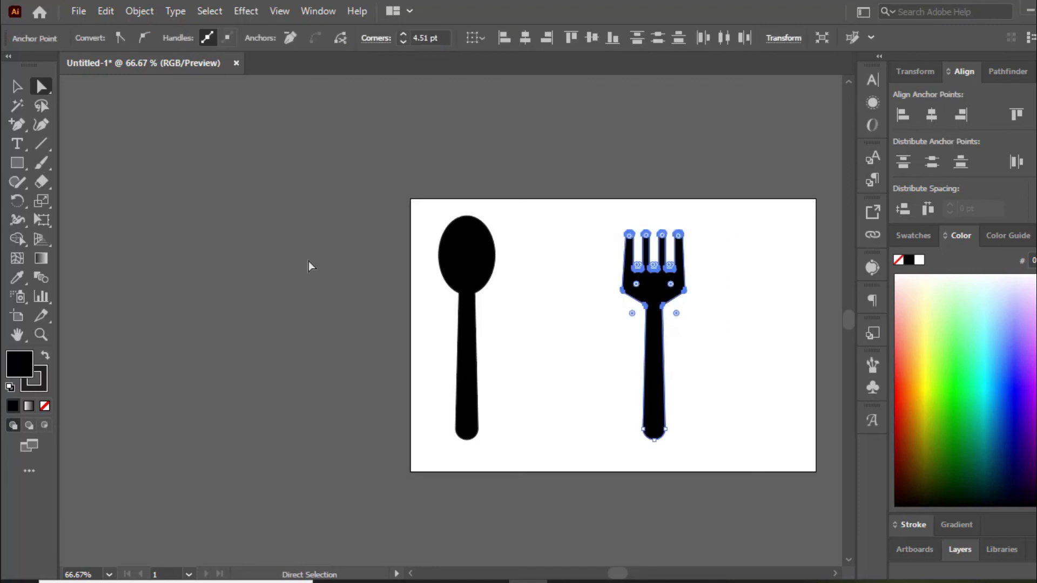
click(16, 87)
drag(469, 305, 572, 312)
drag(735, 300, 412, 449)
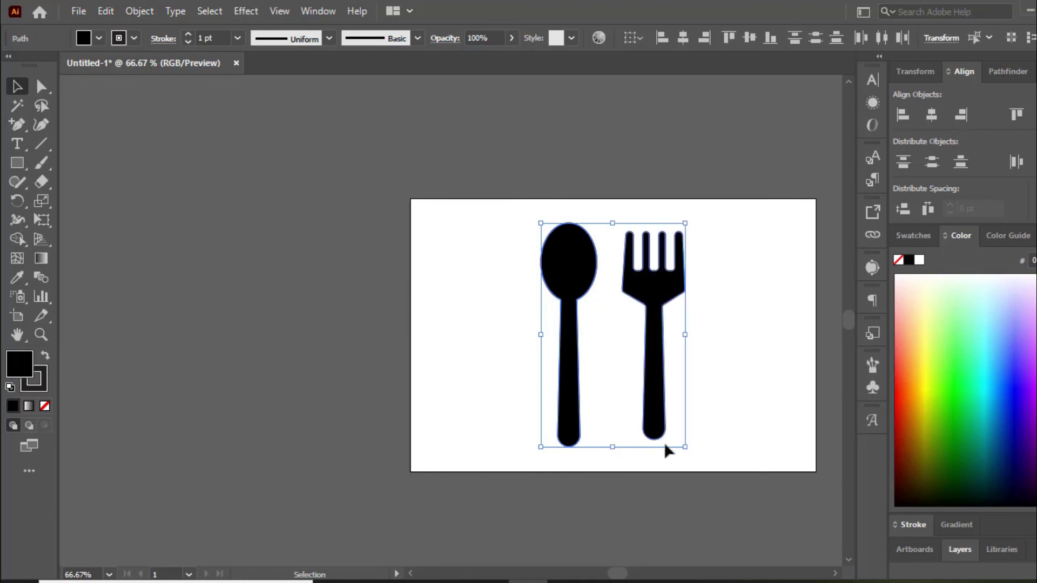
click(572, 416)
click(960, 162)
click(686, 292)
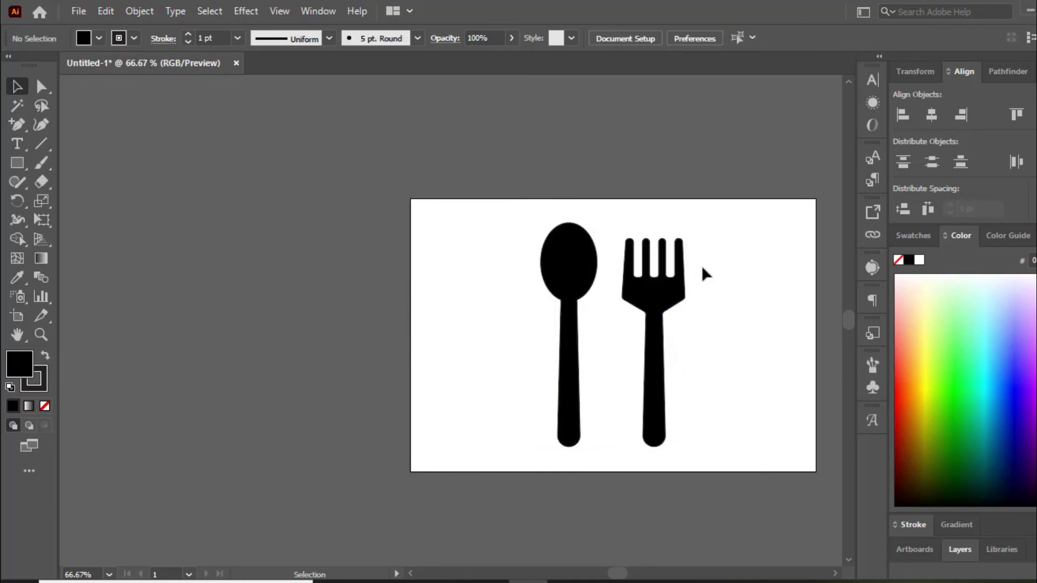
scroll(624, 296, up, 3)
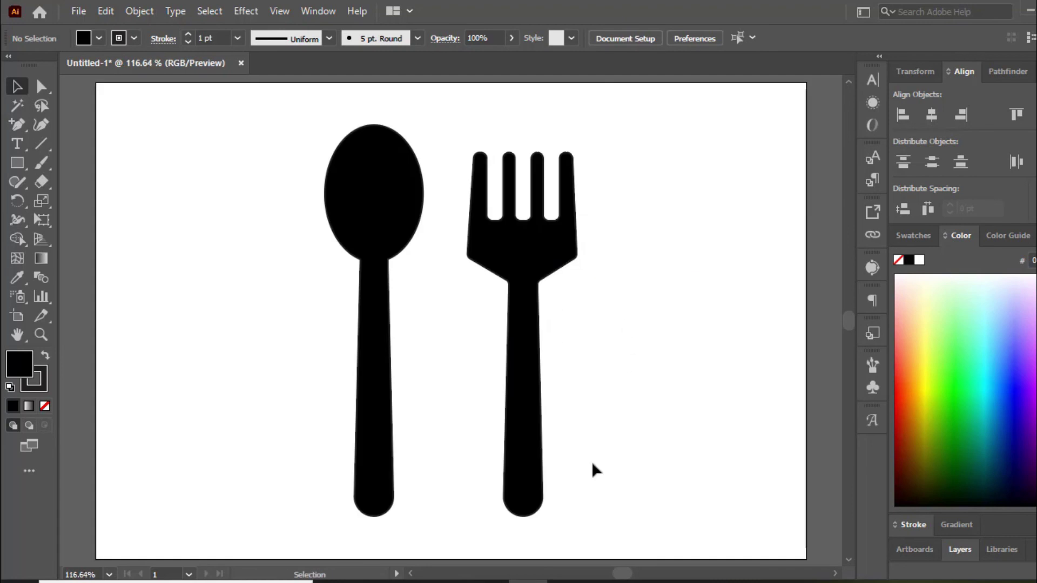